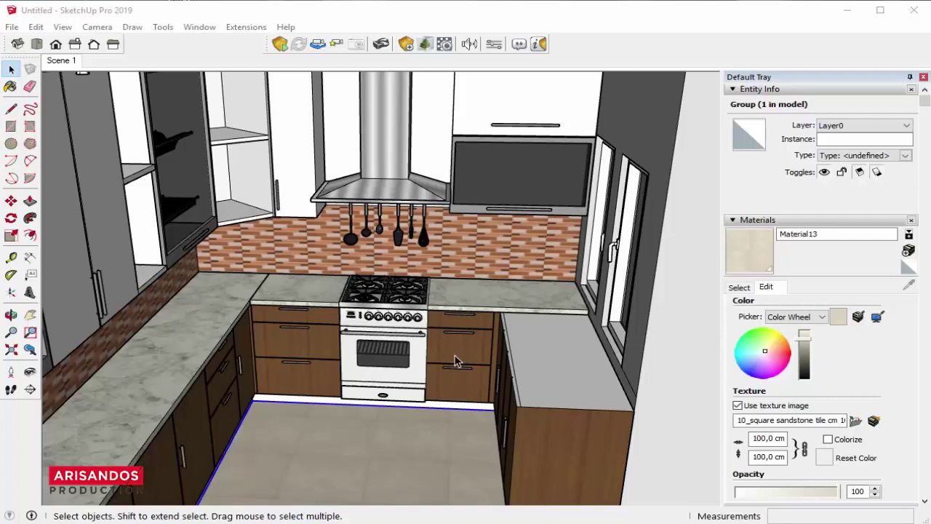
# Step: Orbit past the stove and look around to face the grey corner counter by the window
pyautogui.scroll(2, 444, 351)
pyautogui.scroll(2, 426, 341)
pyautogui.moveTo(365, 323); pyautogui.dragTo(196, 354, button='middle')
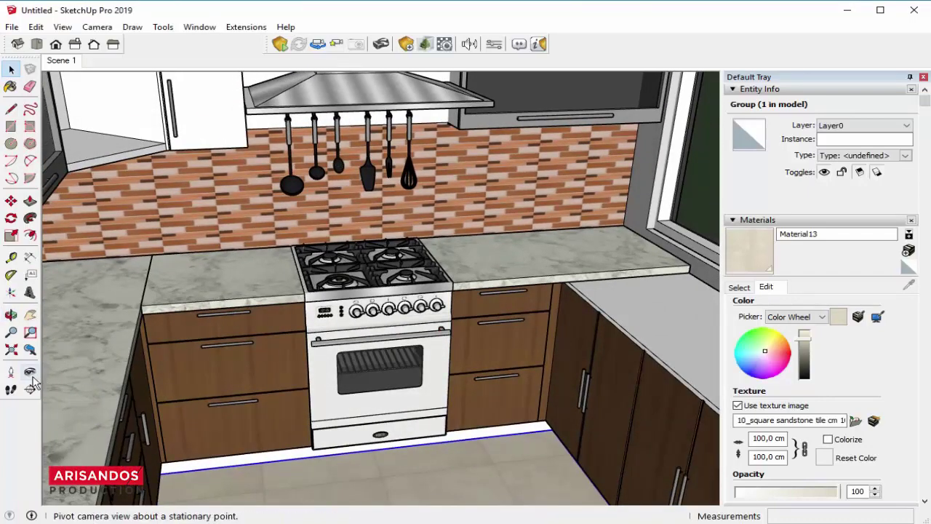
pyautogui.click(30, 372)
pyautogui.moveTo(144, 369); pyautogui.dragTo(460, 344)
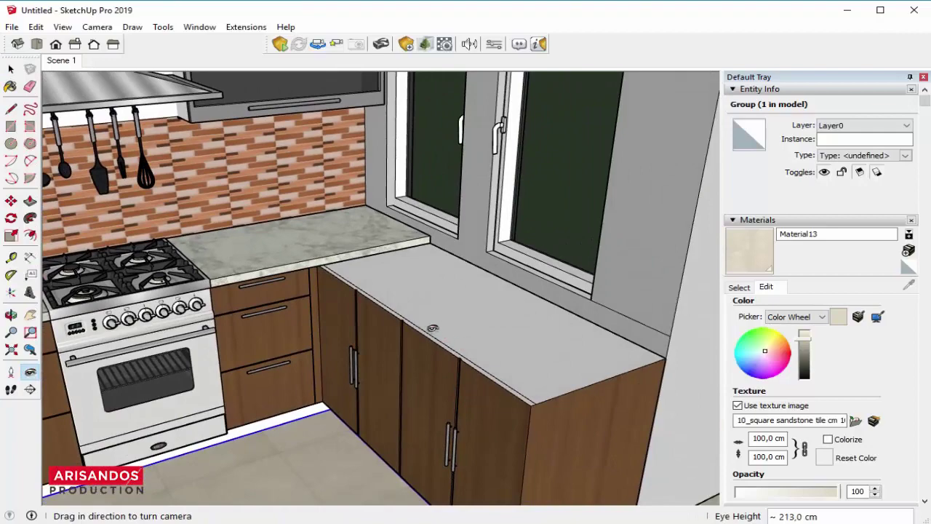
pyautogui.scroll(2, 432, 328)
pyautogui.scroll(-2, 309, 307)
pyautogui.scroll(-1, 276, 300)
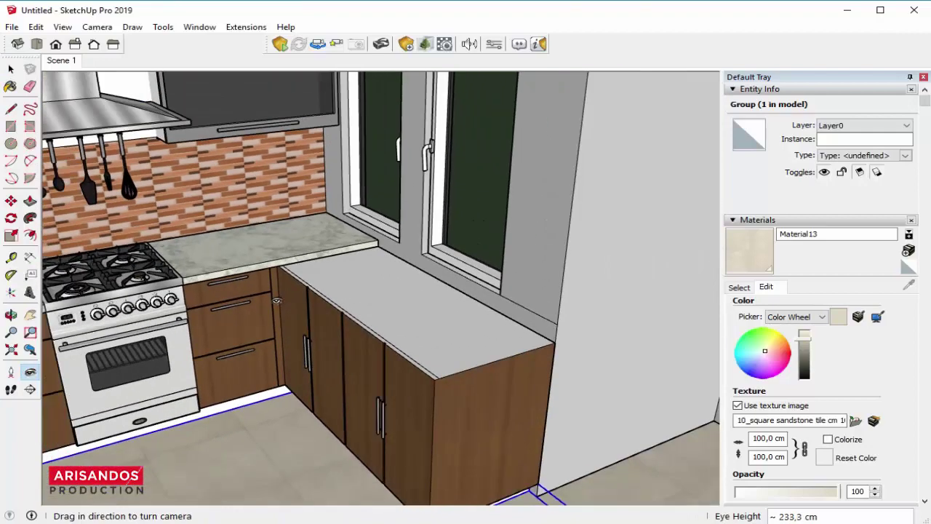
pyautogui.scroll(1, 447, 321)
pyautogui.scroll(1, 439, 317)
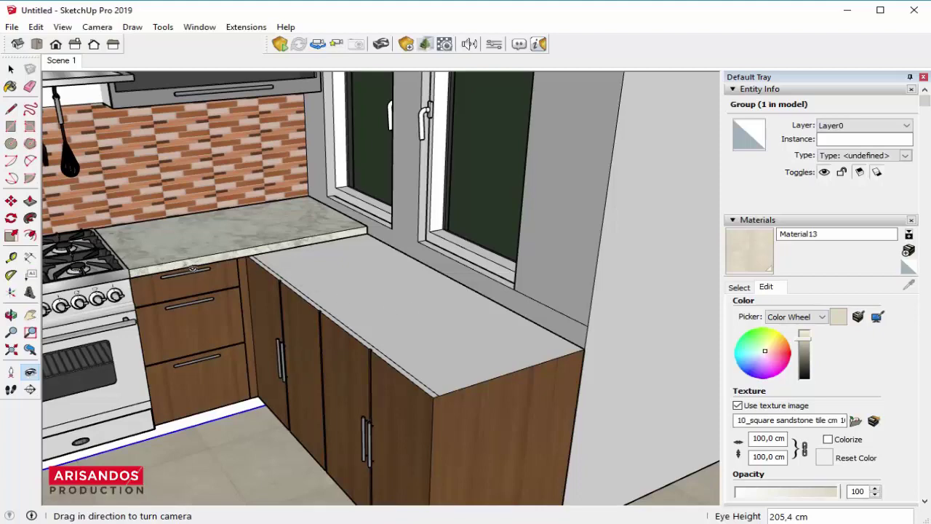
# Step: Orbit to the grey corner countertop and open its group for editing
pyautogui.moveTo(386, 335)
pyautogui.mouseDown(button='middle')
pyautogui.moveTo(414, 342)
pyautogui.moveTo(413, 318)
pyautogui.moveTo(368, 325)
pyautogui.moveTo(342, 305)
pyautogui.mouseUp(button='middle')
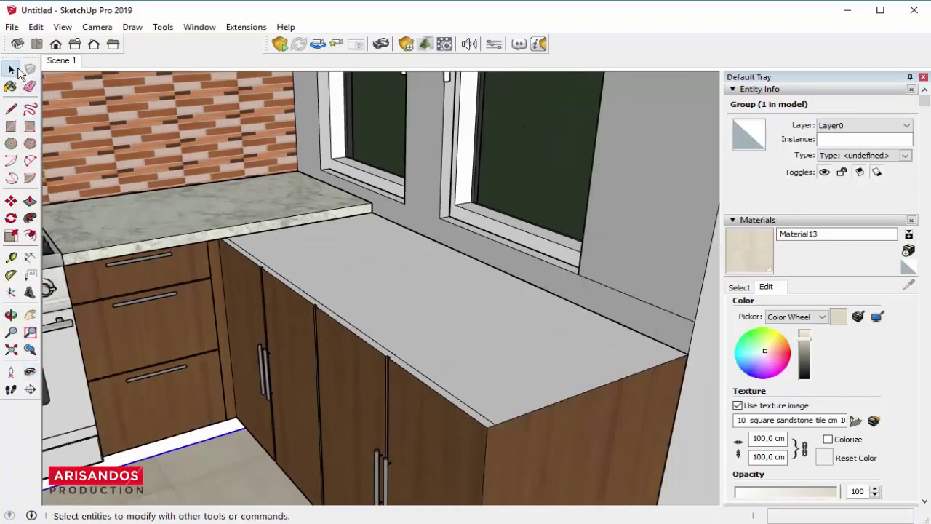
pyautogui.press('o')
pyautogui.moveTo(430, 291)
pyautogui.mouseDown()
pyautogui.moveTo(473, 297)
pyautogui.moveTo(352, 309)
pyautogui.moveTo(545, 308)
pyautogui.moveTo(484, 341)
pyautogui.moveTo(448, 305)
pyautogui.mouseUp()
pyautogui.press('space')
pyautogui.moveTo(374, 318)
pyautogui.mouseDown(button='middle')
pyautogui.moveTo(312, 307)
pyautogui.moveTo(305, 358)
pyautogui.moveTo(416, 342)
pyautogui.moveTo(298, 277)
pyautogui.moveTo(312, 261)
pyautogui.mouseUp(button='middle')
pyautogui.click(311, 306)
pyautogui.doubleClick(299, 277)
# Step: Push/Pull the countertop's top face up into a 4 cm slab above the cabinets
pyautogui.scroll(2, 257, 222)
pyautogui.scroll(-2, 240, 217)
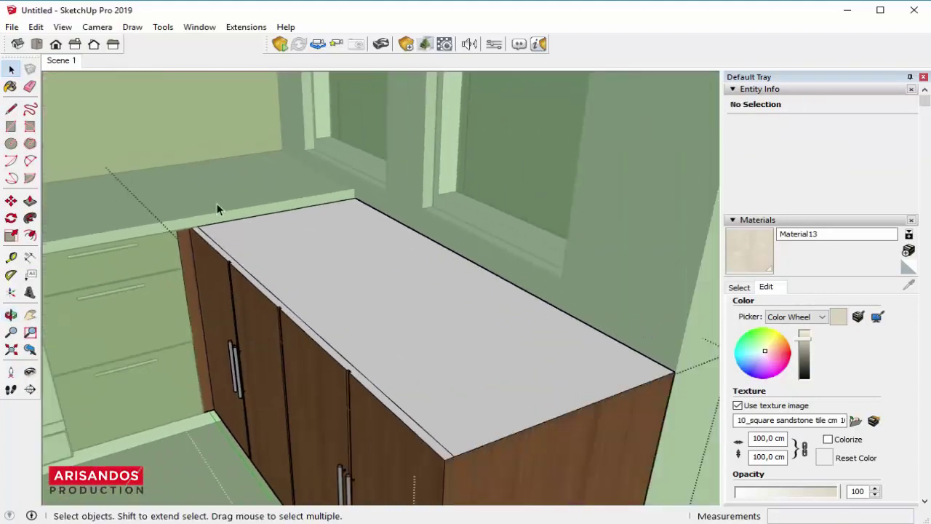
pyautogui.scroll(2, 216, 204)
pyautogui.click(30, 200)
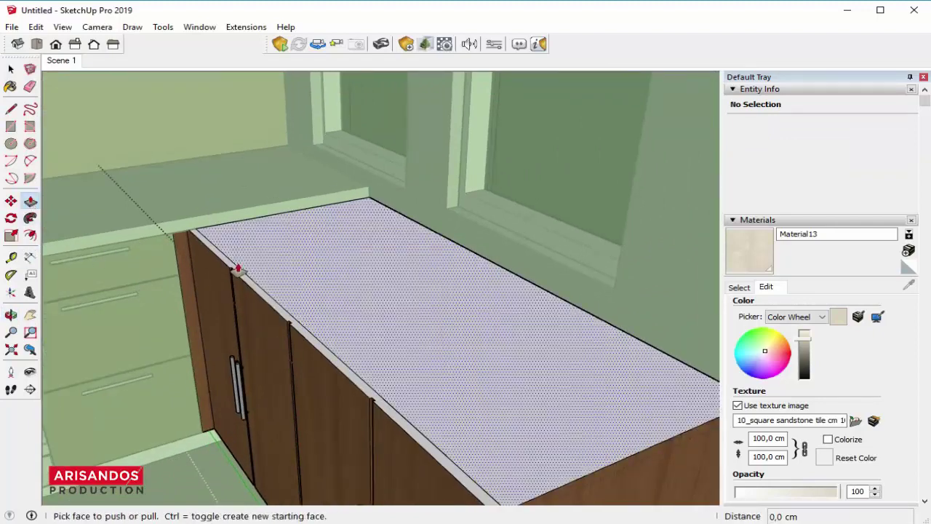
pyautogui.click(231, 252)
pyautogui.click(144, 226)
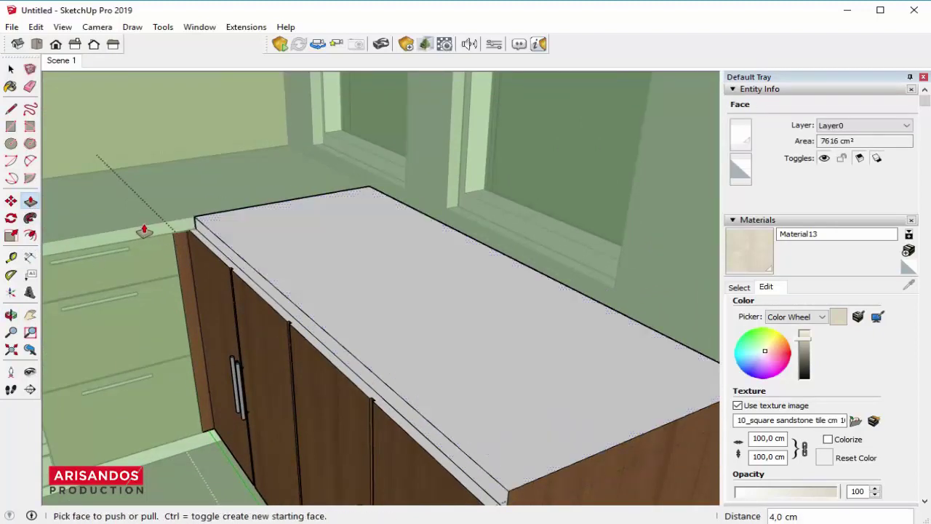
pyautogui.moveTo(141, 228); pyautogui.dragTo(176, 258, button='middle')
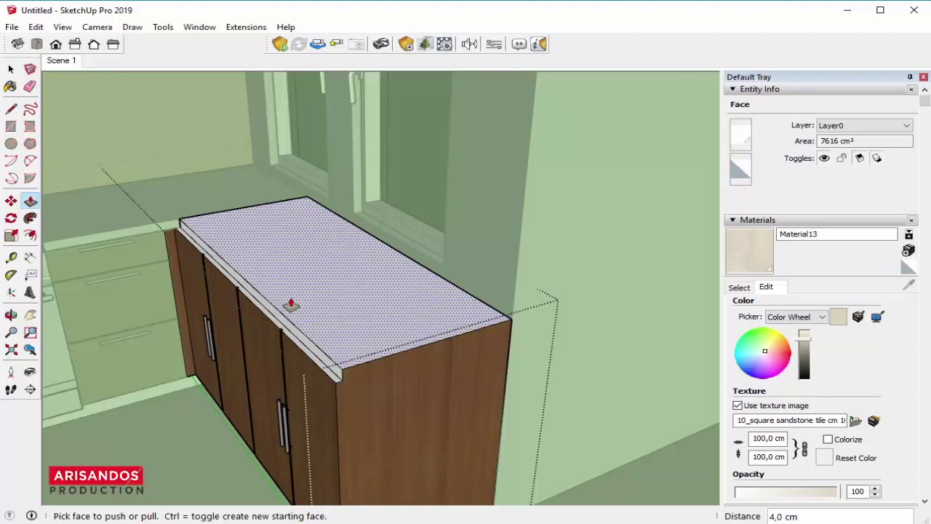
pyautogui.scroll(2, 369, 391)
pyautogui.scroll(2, 343, 386)
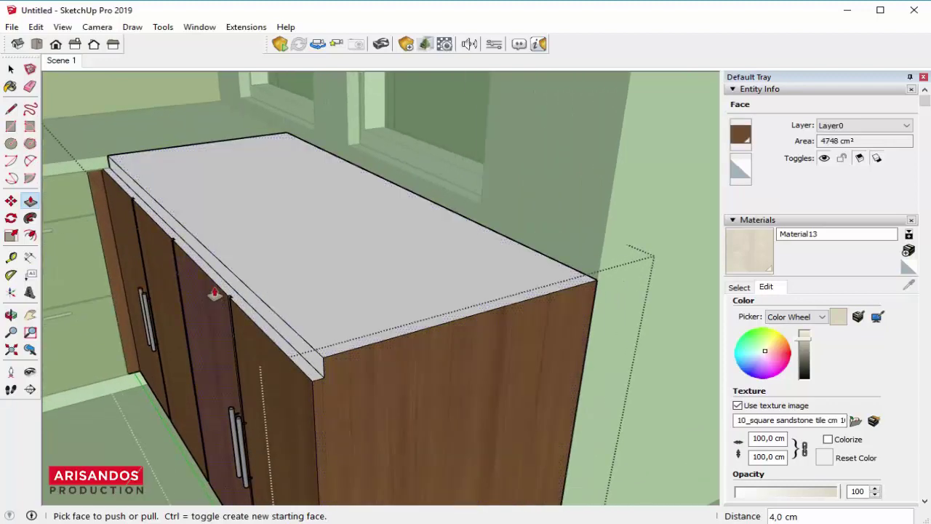
pyautogui.moveTo(219, 242)
pyautogui.mouseDown(button='middle')
pyautogui.moveTo(237, 233)
pyautogui.moveTo(354, 286)
pyautogui.mouseUp(button='middle')
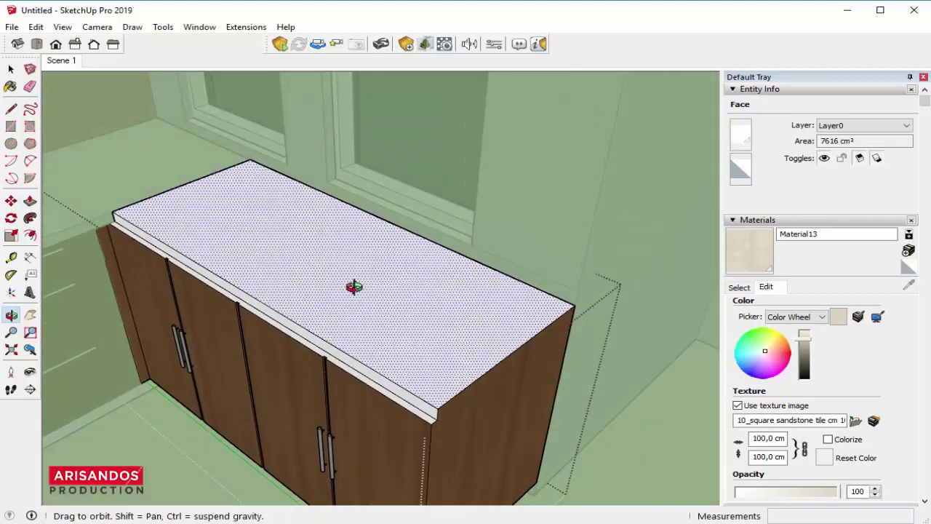
# Step: Sample the Formica_180FX_3421_Bianca marble from the neighbouring counter and paint the new slab
pyautogui.click(743, 290)
pyautogui.click(908, 286)
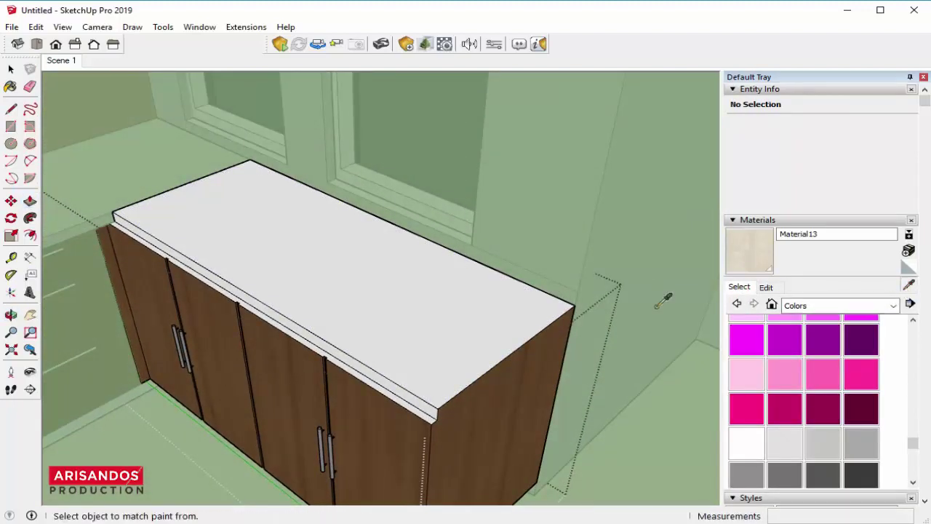
pyautogui.click(144, 171)
pyautogui.click(233, 219)
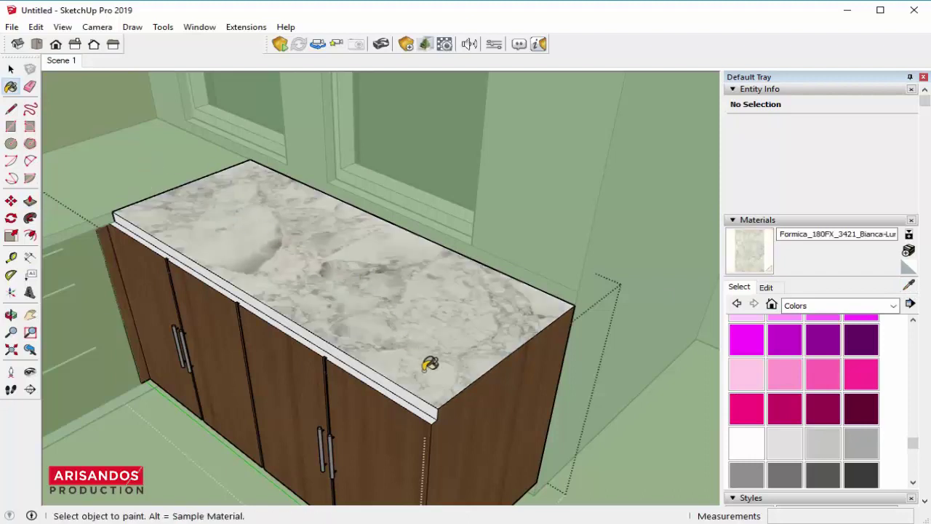
pyautogui.scroll(2, 440, 373)
pyautogui.scroll(2, 441, 374)
# Step: Draw a 56 cm line along the front edge and push it out 4 cm
pyautogui.moveTo(441, 374); pyautogui.dragTo(386, 309, button='middle')
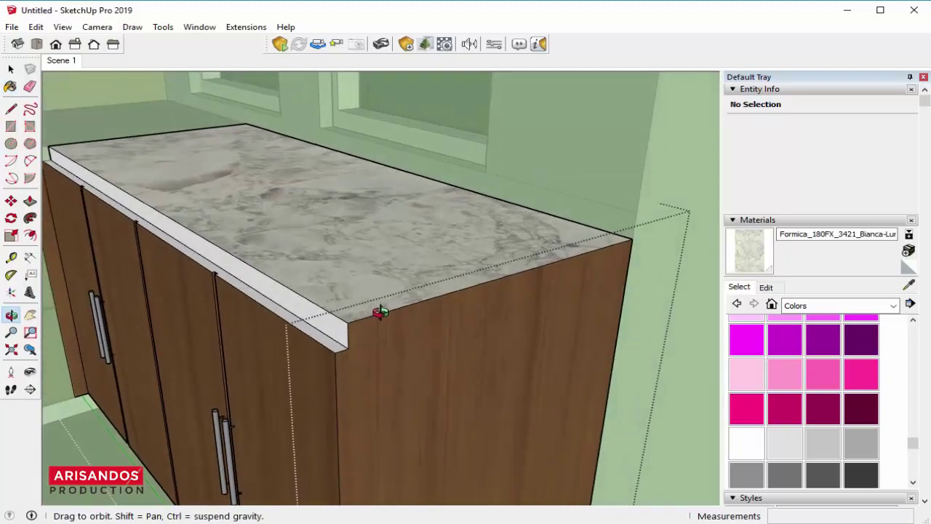
pyautogui.press('l')
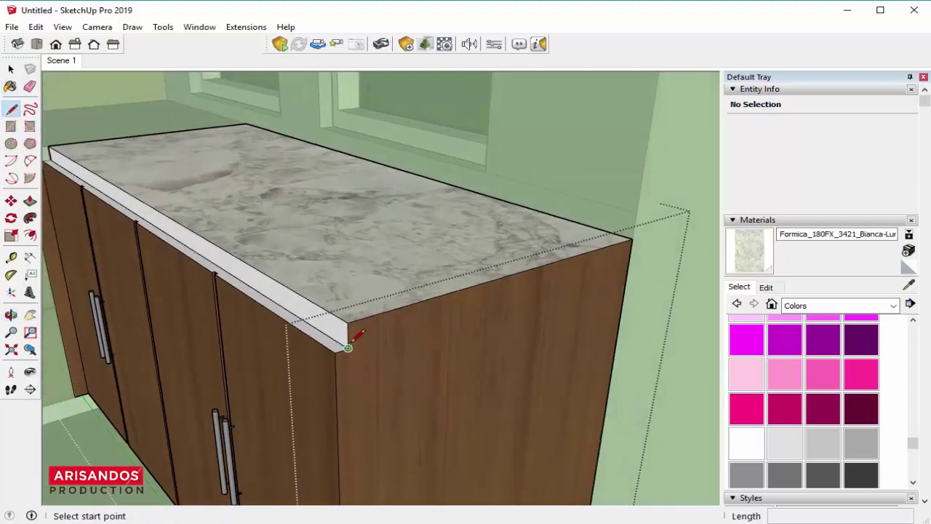
pyautogui.click(348, 348)
pyautogui.click(630, 251)
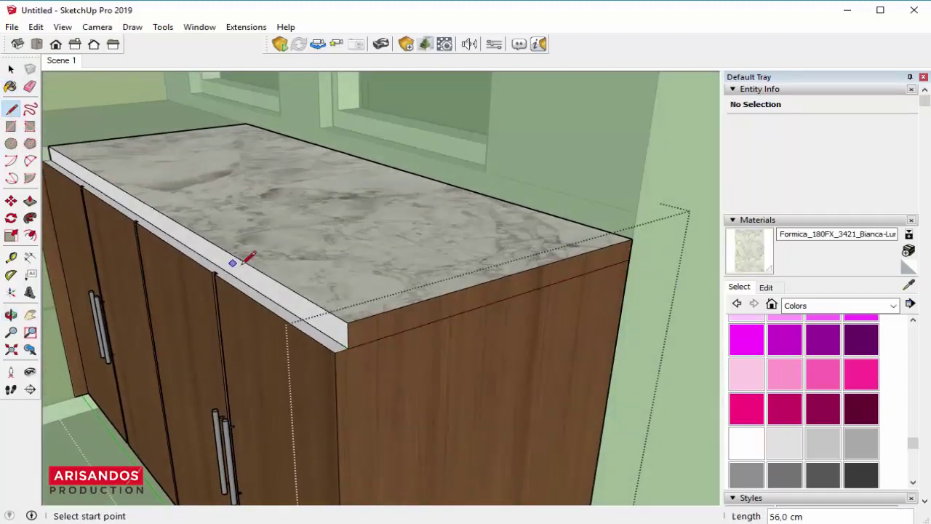
pyautogui.press('p')
pyautogui.click(392, 331)
pyautogui.write('4')
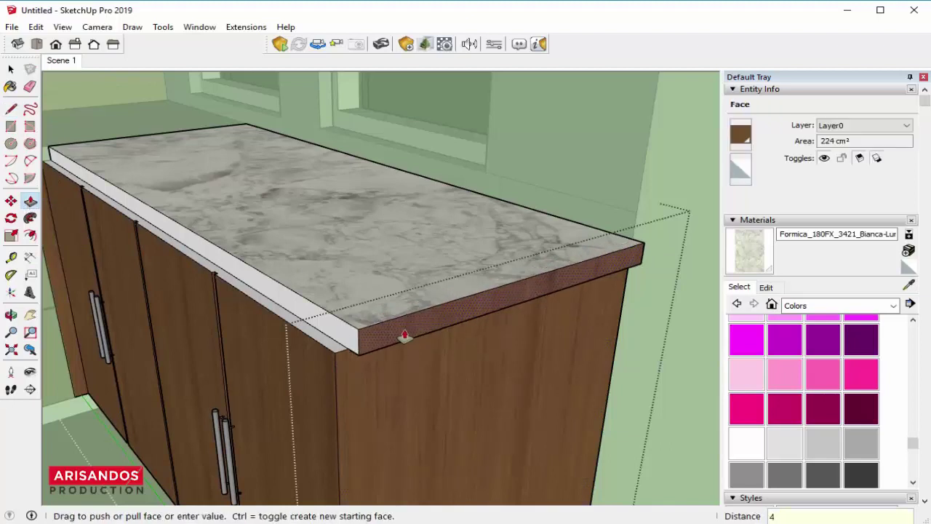
pyautogui.press('Return')
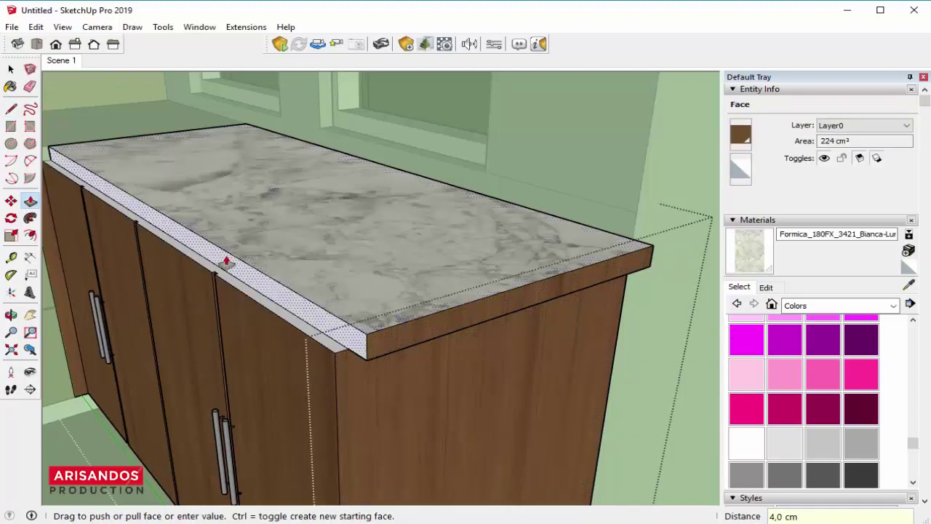
pyautogui.click(10, 86)
# Step: Paint the extended front edge marble and pull the side face out 4 cm
pyautogui.click(347, 335)
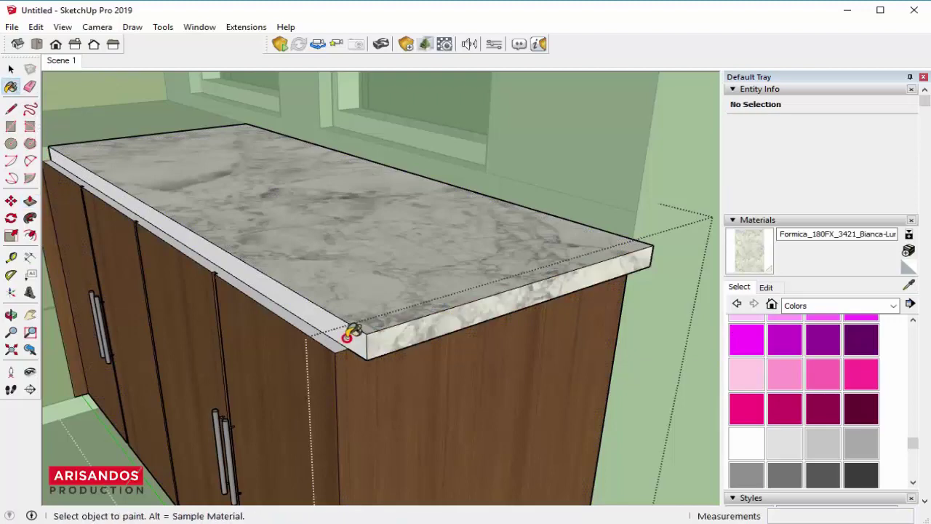
pyautogui.click(30, 201)
pyautogui.moveTo(291, 305); pyautogui.dragTo(332, 333, button='middle')
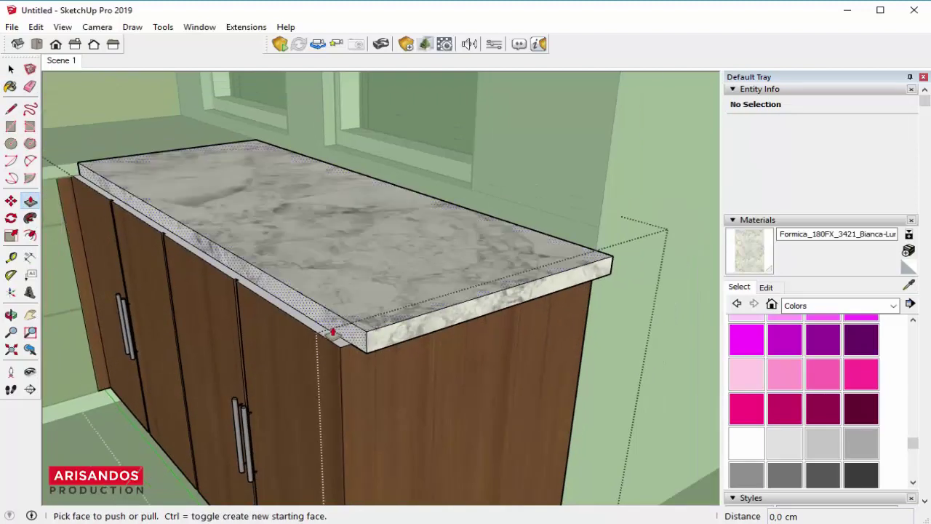
pyautogui.click(333, 332)
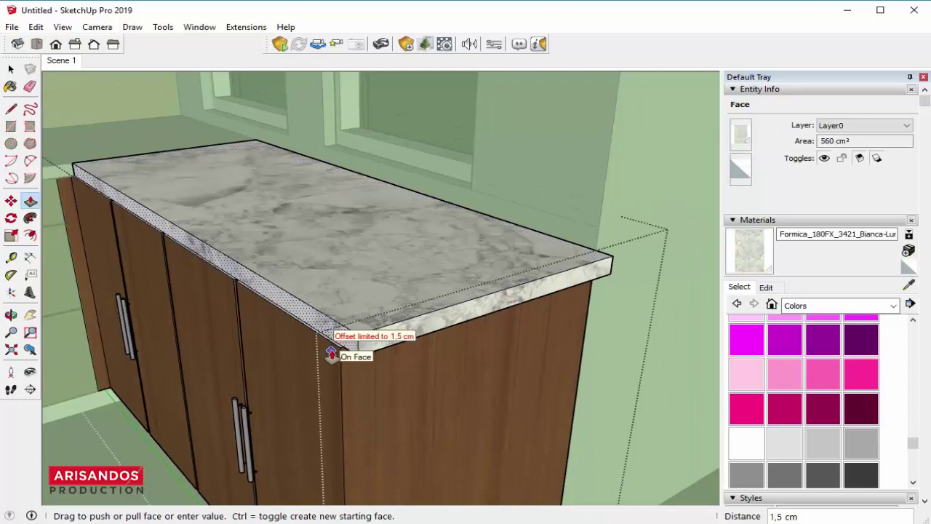
pyautogui.click(327, 349)
pyautogui.click(338, 343)
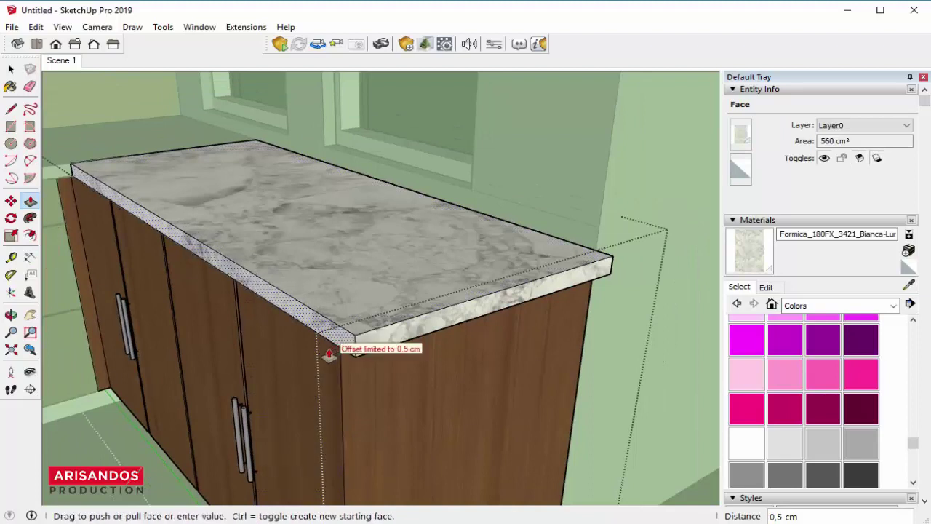
pyautogui.click(328, 355)
pyautogui.click(320, 349)
pyautogui.write('4')
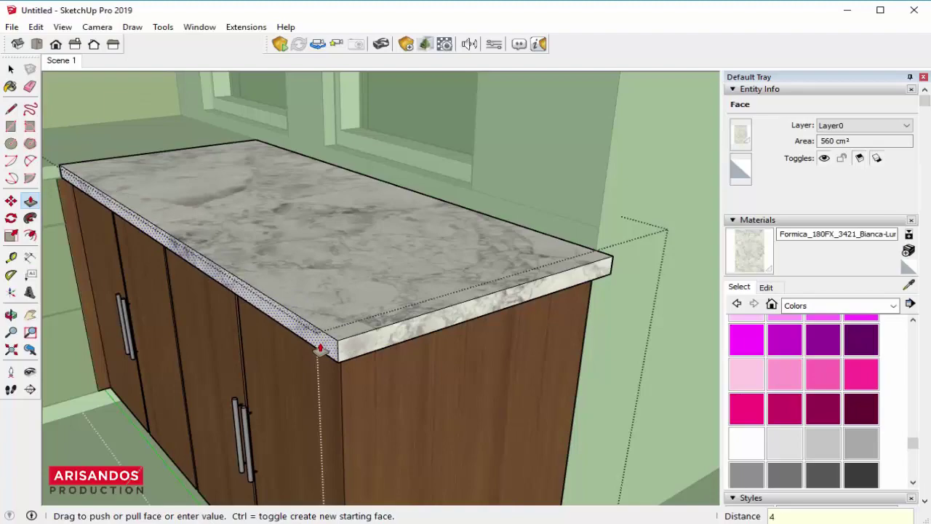
pyautogui.press('Return')
# Step: Orbit around the countertop to check the 4 cm overhang over the cabinet doors
pyautogui.moveTo(315, 347)
pyautogui.mouseDown(button='middle')
pyautogui.moveTo(343, 349)
pyautogui.moveTo(381, 291)
pyautogui.moveTo(451, 262)
pyautogui.moveTo(468, 266)
pyautogui.moveTo(328, 316)
pyautogui.moveTo(408, 433)
pyautogui.moveTo(442, 419)
pyautogui.mouseUp(button='middle')
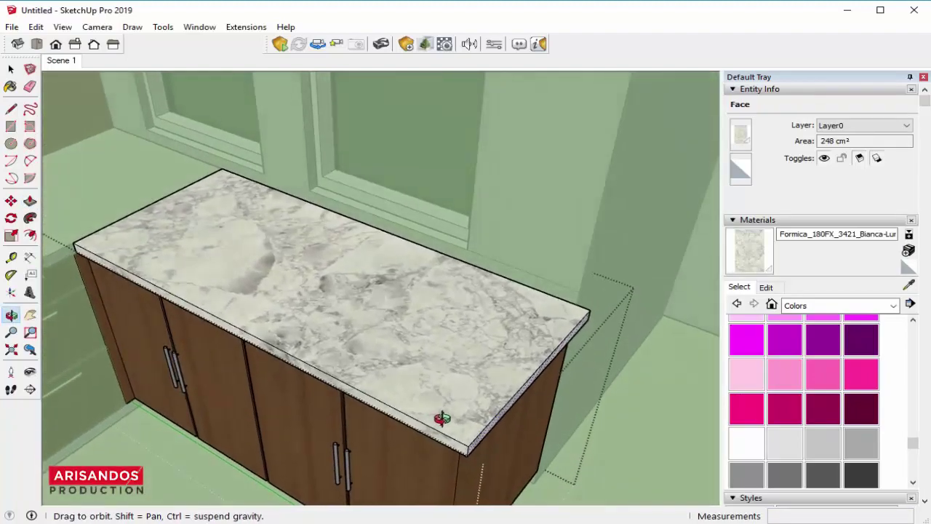
pyautogui.click(10, 69)
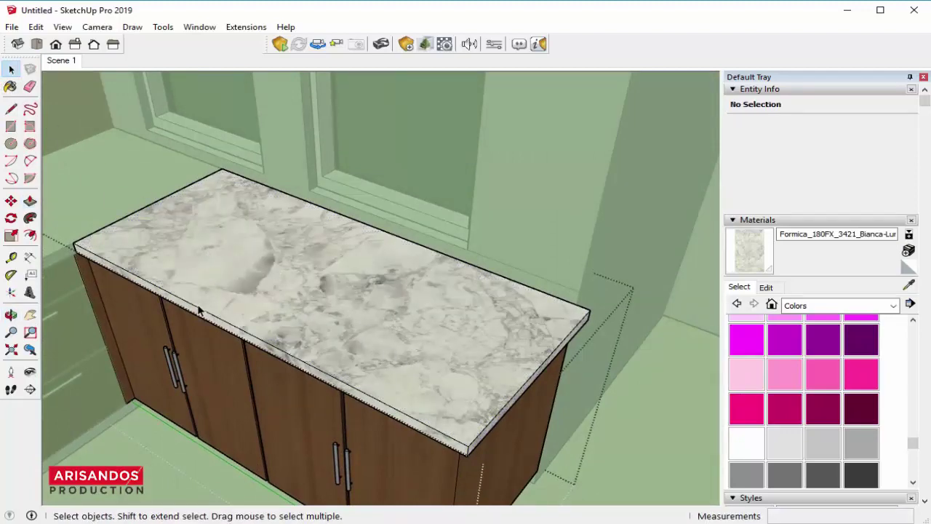
pyautogui.scroll(-2, 198, 309)
pyautogui.moveTo(300, 357)
pyautogui.mouseDown(button='middle')
pyautogui.moveTo(295, 286)
pyautogui.moveTo(277, 278)
pyautogui.mouseUp(button='middle')
pyautogui.scroll(2, 204, 257)
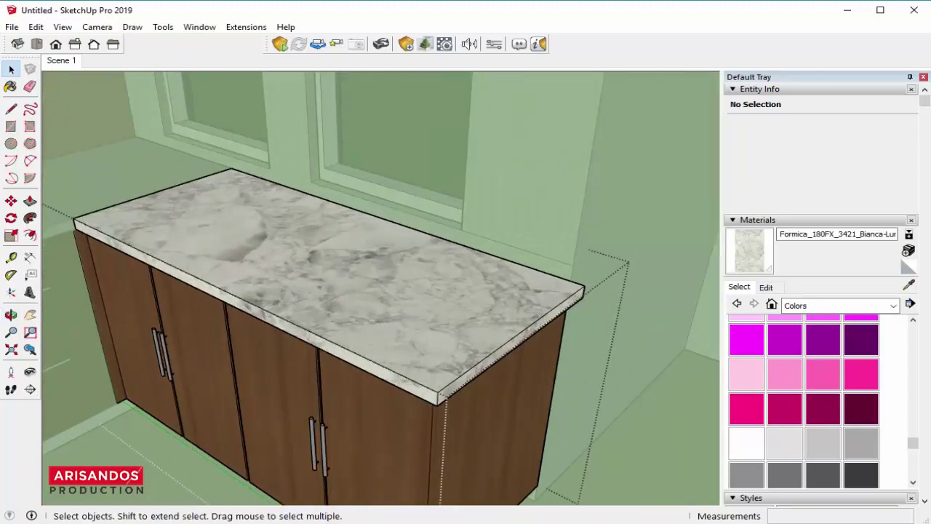
# Step: Drag the Lavello 1 Vas 90 sink model from the file browser onto the corner countertop
pyautogui.hotkey('alt', 'Tab')
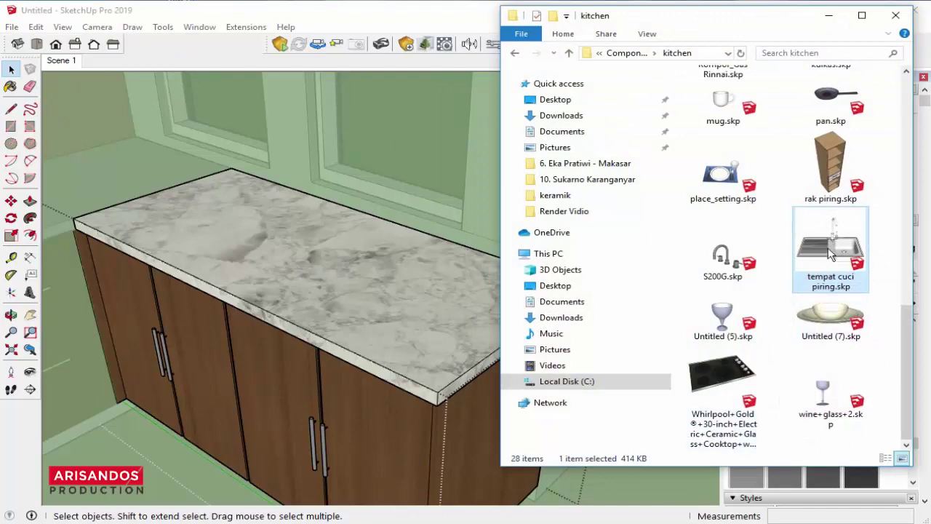
pyautogui.moveTo(831, 251); pyautogui.dragTo(332, 307)
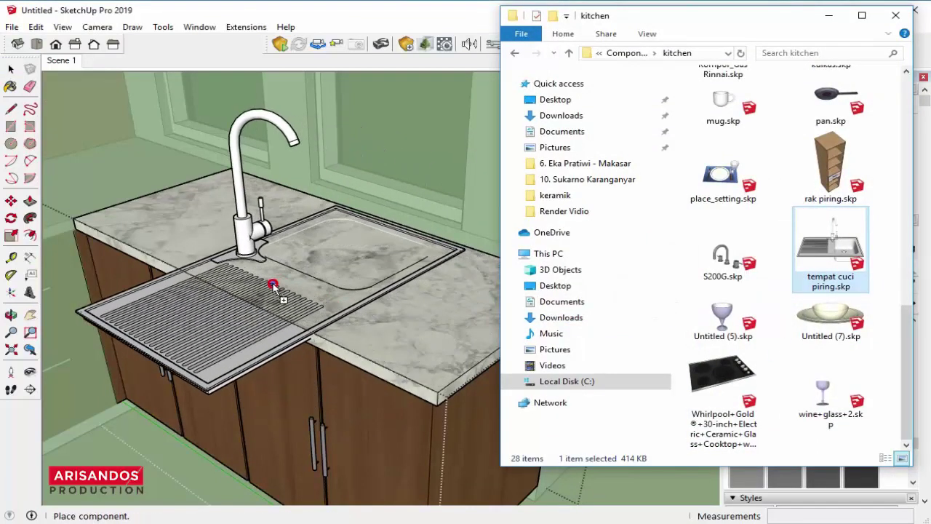
pyautogui.click(273, 286)
pyautogui.click(829, 15)
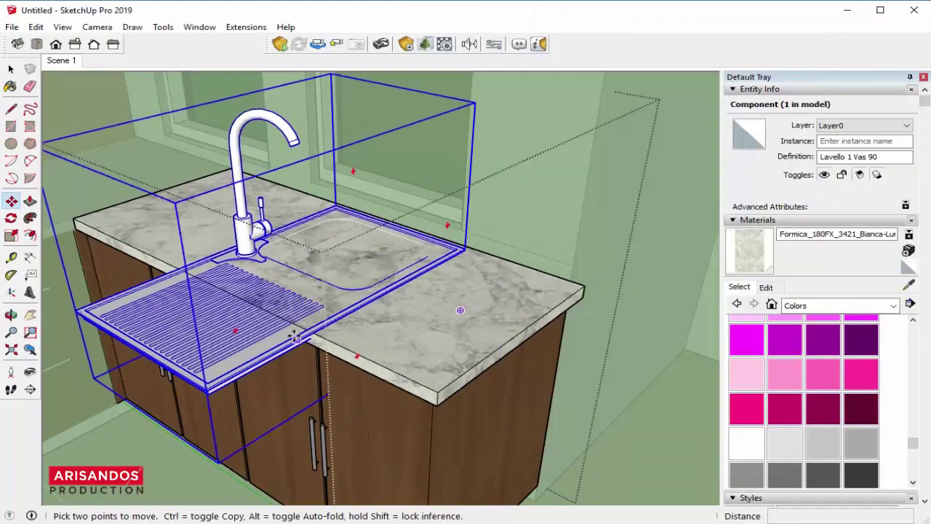
# Step: Orbit around the sink cabinet to inspect the sink's placement
pyautogui.scroll(3, 295, 336)
pyautogui.scroll(3, 318, 319)
pyautogui.scroll(2, 363, 312)
pyautogui.moveTo(426, 312)
pyautogui.mouseDown(button='middle')
pyautogui.moveTo(379, 246)
pyautogui.moveTo(354, 240)
pyautogui.moveTo(305, 333)
pyautogui.moveTo(386, 436)
pyautogui.moveTo(345, 218)
pyautogui.mouseUp(button='middle')
pyautogui.scroll(-3, 346, 234)
pyautogui.moveTo(337, 283); pyautogui.dragTo(342, 249, button='middle')
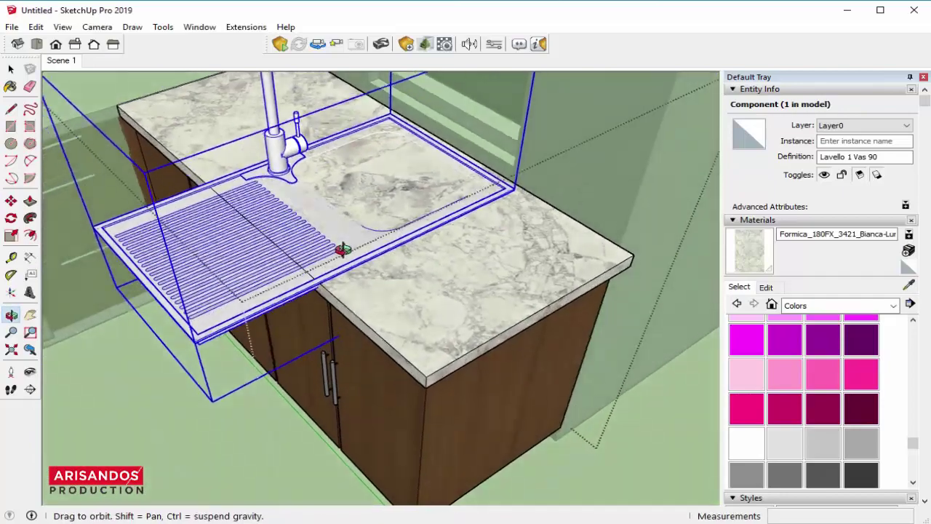
pyautogui.moveTo(357, 285)
pyautogui.mouseDown(button='middle')
pyautogui.moveTo(386, 242)
pyautogui.moveTo(505, 150)
pyautogui.moveTo(598, 179)
pyautogui.moveTo(574, 243)
pyautogui.moveTo(423, 251)
pyautogui.moveTo(349, 200)
pyautogui.moveTo(222, 141)
pyautogui.moveTo(312, 115)
pyautogui.moveTo(452, 142)
pyautogui.moveTo(340, 183)
pyautogui.mouseUp(button='middle')
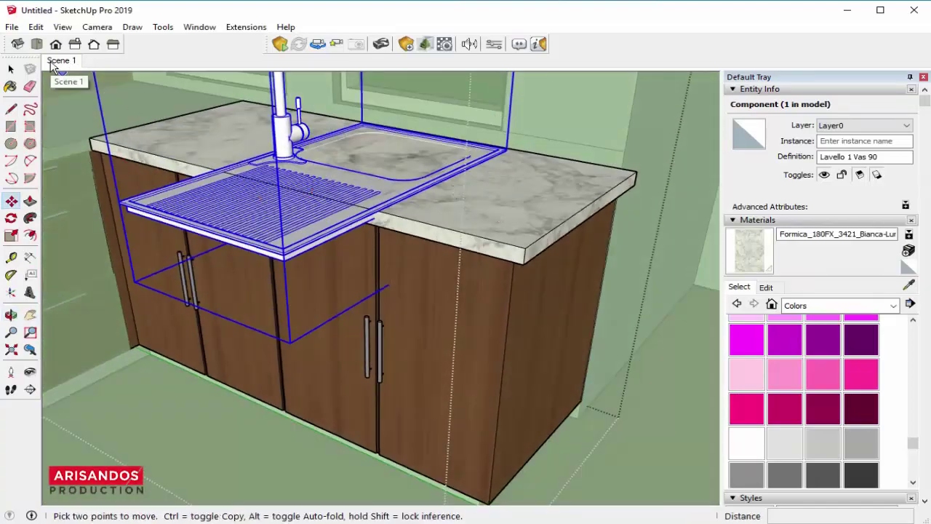
# Step: Store the current camera as a scene via View > Animation and return to Scene 1
pyautogui.click(61, 27)
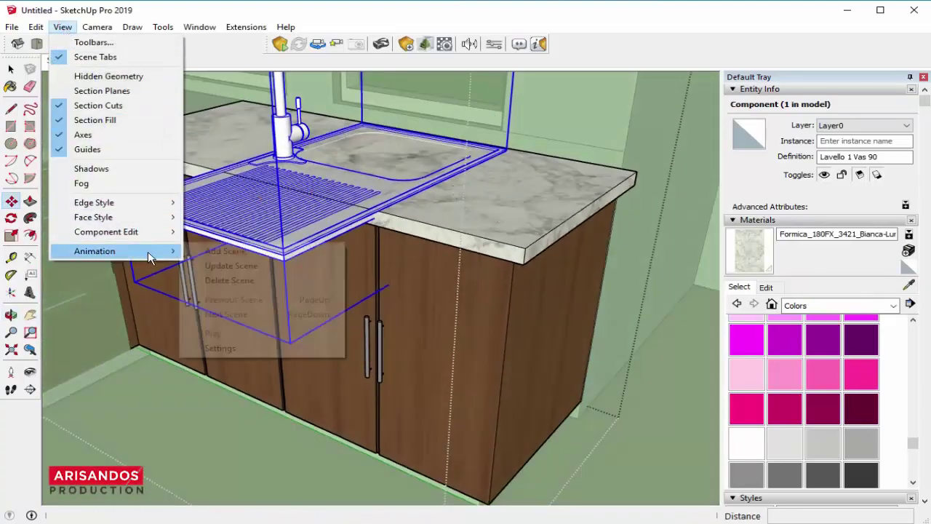
pyautogui.click(218, 251)
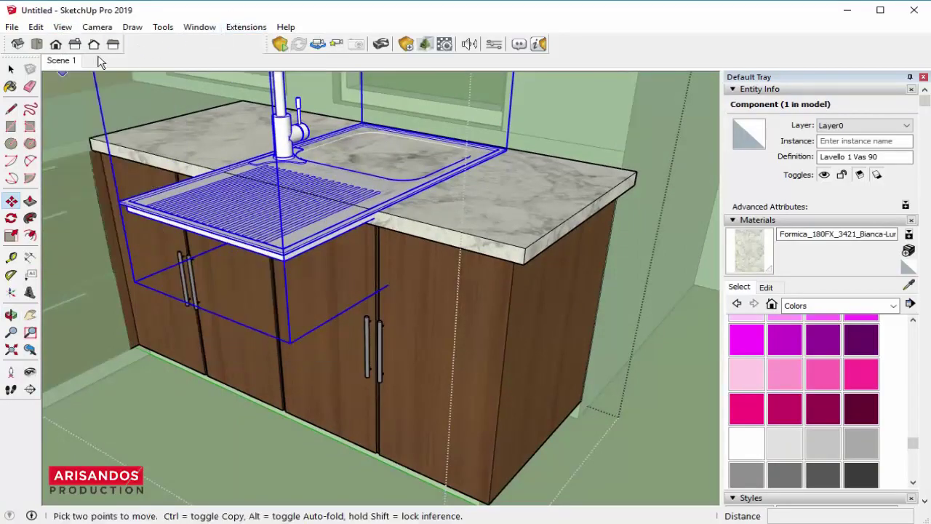
pyautogui.click(64, 62)
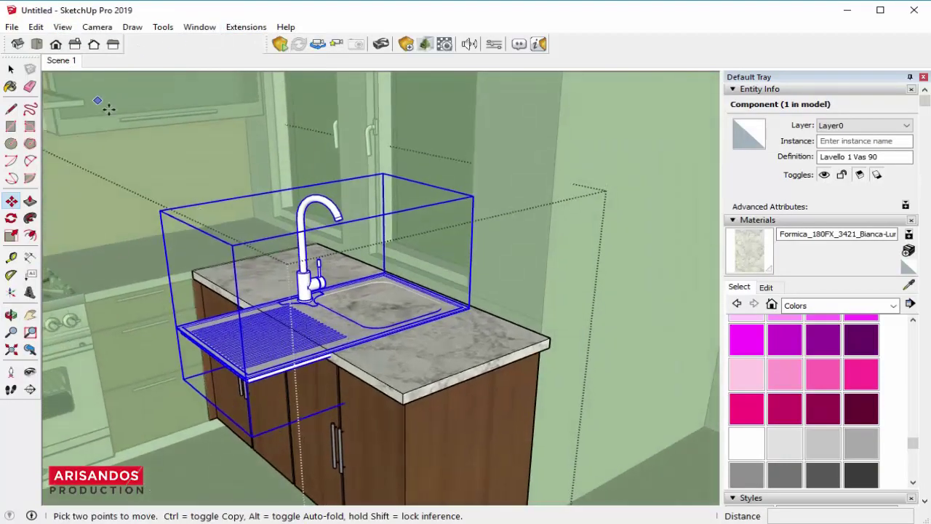
pyautogui.click(64, 62)
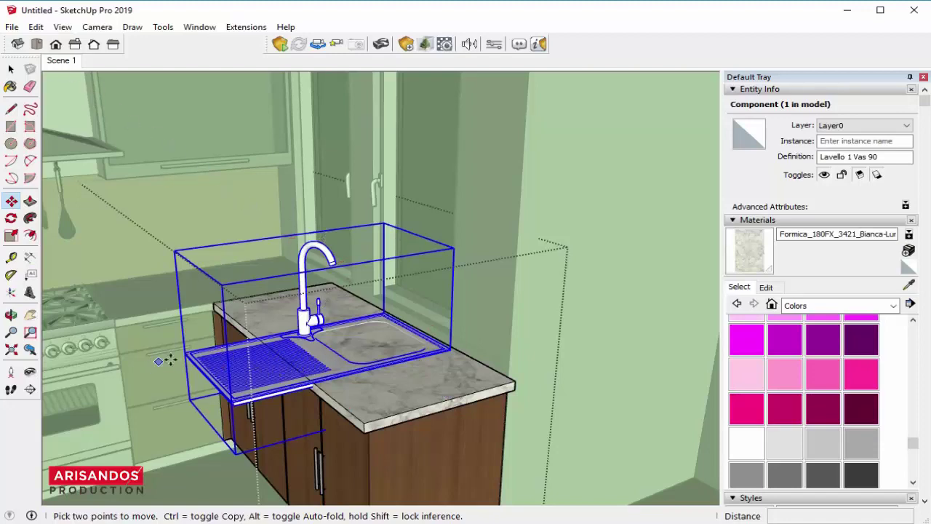
# Step: Orbit around the sink cabinet and wall, then restore the Scene 1 view
pyautogui.scroll(1, 317, 381)
pyautogui.scroll(1, 313, 383)
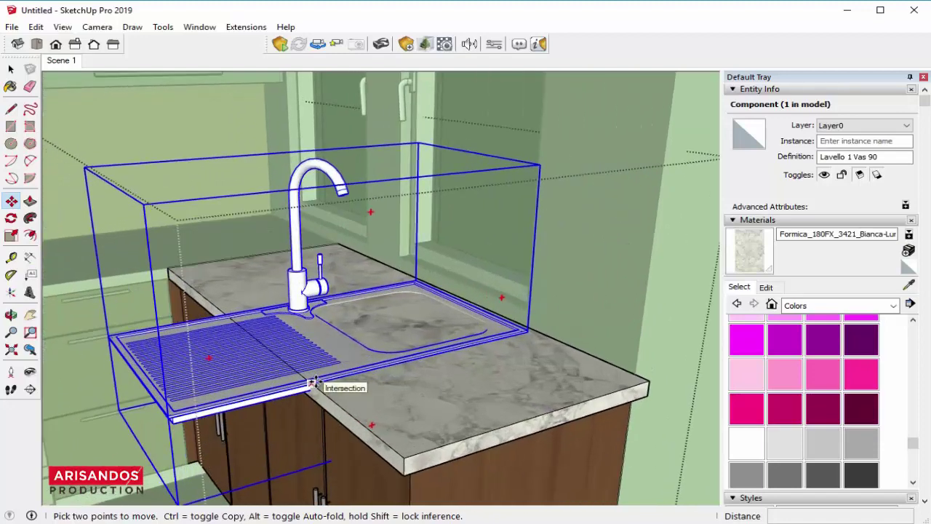
pyautogui.scroll(2, 291, 368)
pyautogui.scroll(-3, 291, 367)
pyautogui.scroll(-2, 295, 370)
pyautogui.moveTo(297, 370); pyautogui.dragTo(105, 163, button='middle')
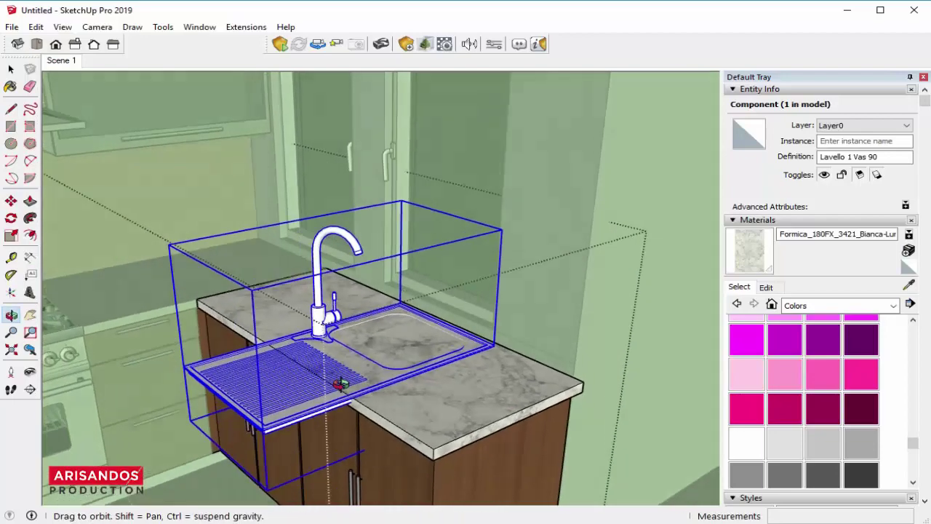
pyautogui.moveTo(210, 257)
pyautogui.mouseDown(button='middle')
pyautogui.moveTo(453, 253)
pyautogui.moveTo(465, 265)
pyautogui.mouseUp(button='middle')
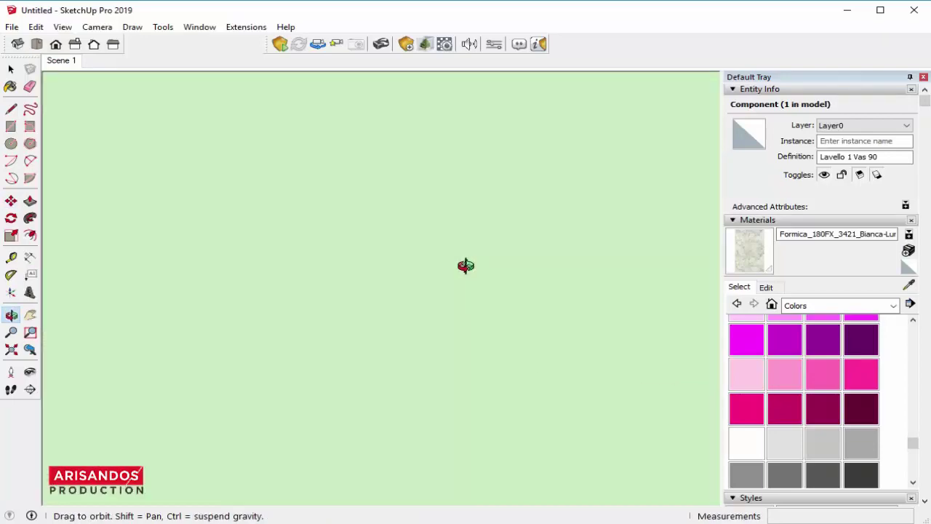
pyautogui.press('m')
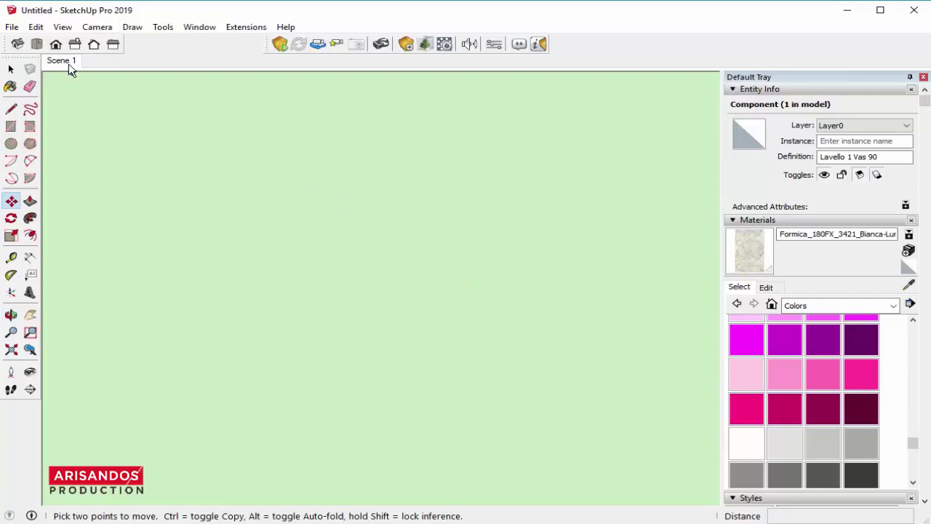
pyautogui.click(69, 61)
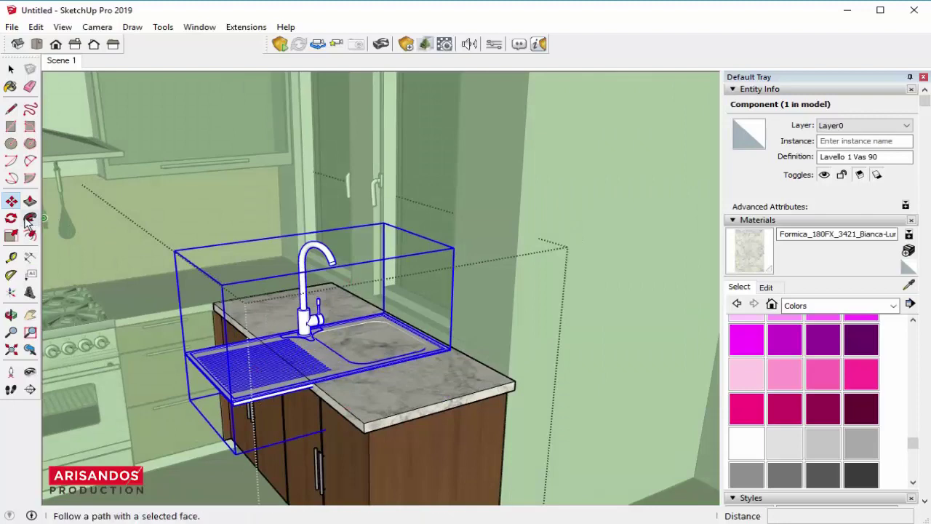
# Step: Rotate the Lavello 1 Vas 90 sink 90° about its basin, drainboard to the left
pyautogui.click(11, 218)
pyautogui.scroll(3, 247, 331)
pyautogui.scroll(3, 262, 334)
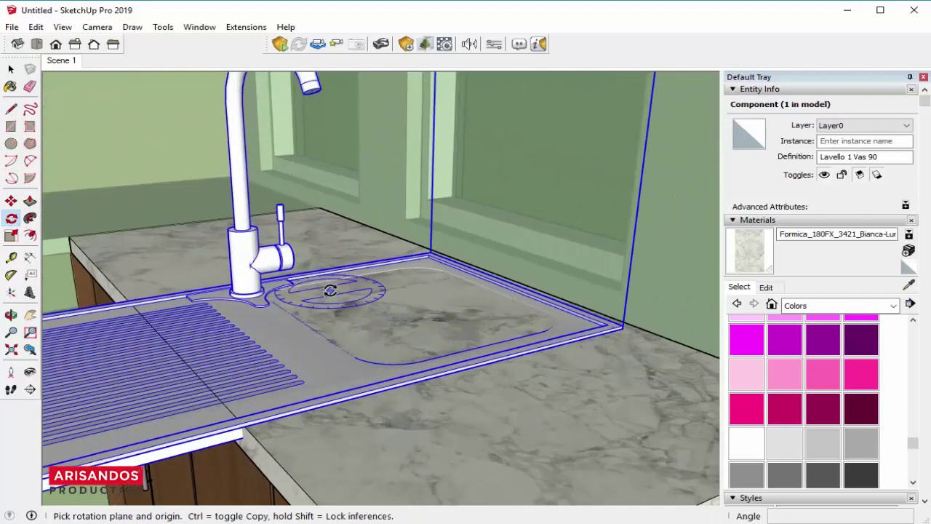
pyautogui.click(301, 340)
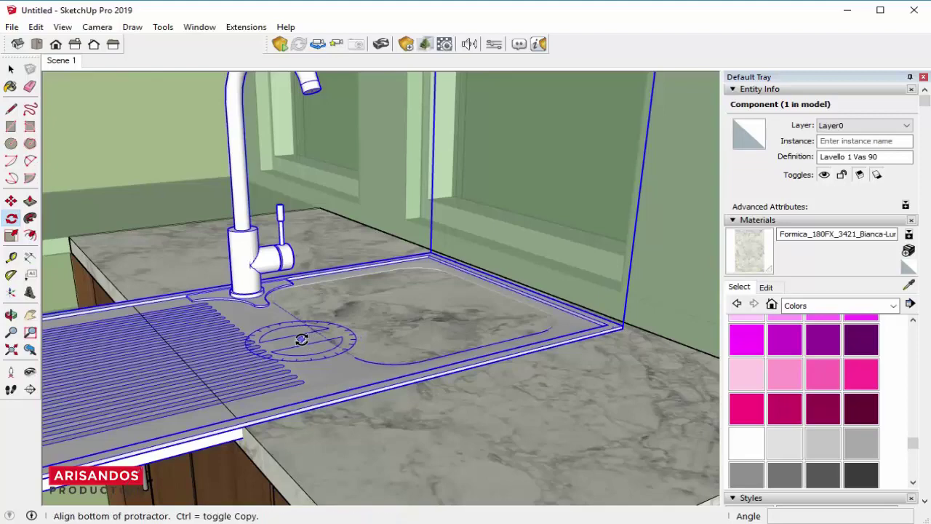
pyautogui.click(398, 318)
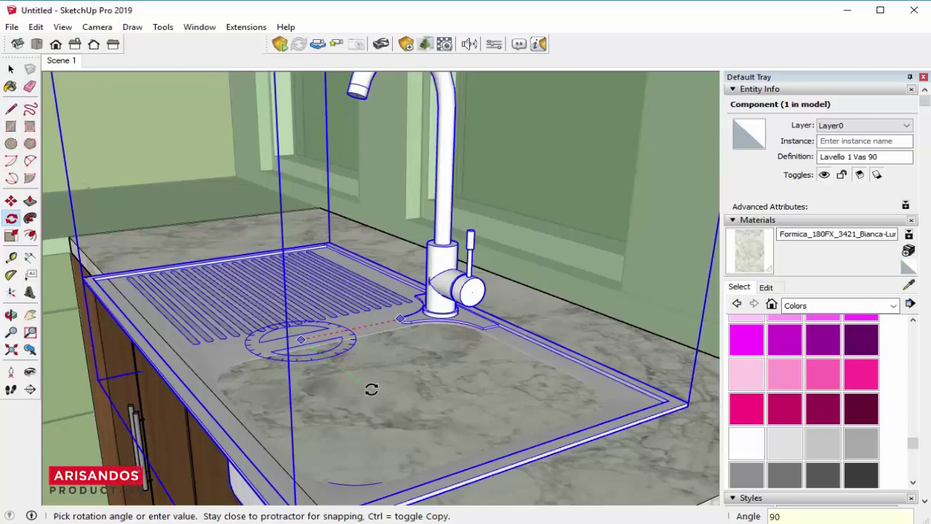
pyautogui.click(371, 389)
pyautogui.scroll(-4, 371, 389)
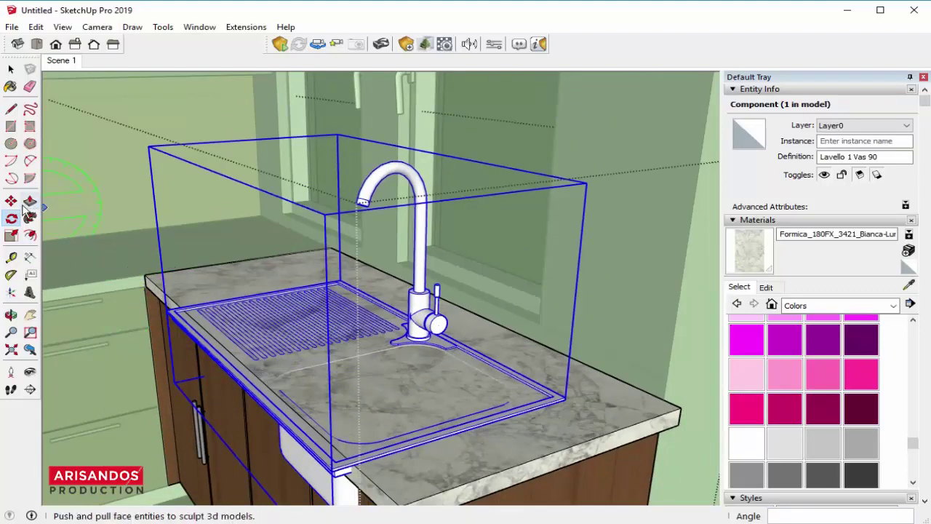
# Step: Start moving the sink from its front edge, orbiting to see the whole cabinet
pyautogui.press('m')
pyautogui.scroll(2, 385, 436)
pyautogui.scroll(3, 393, 433)
pyautogui.scroll(3, 403, 427)
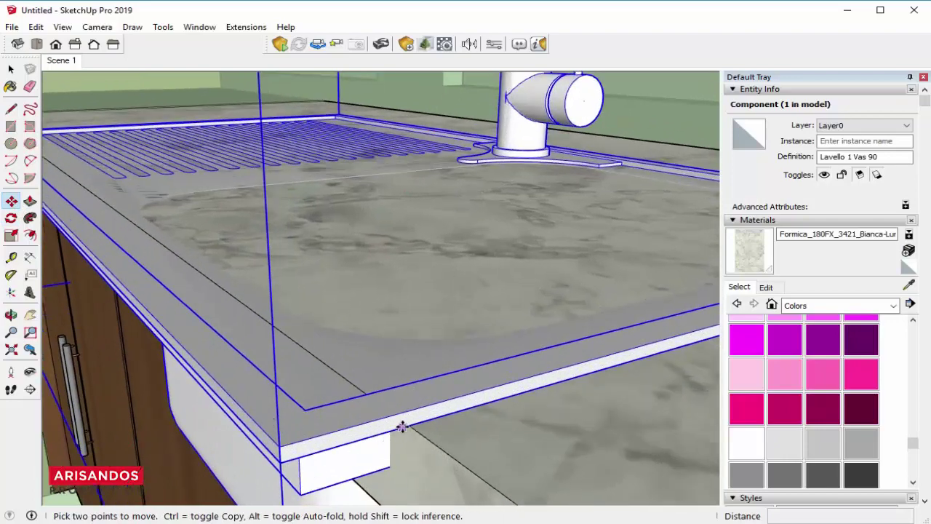
pyautogui.click(406, 424)
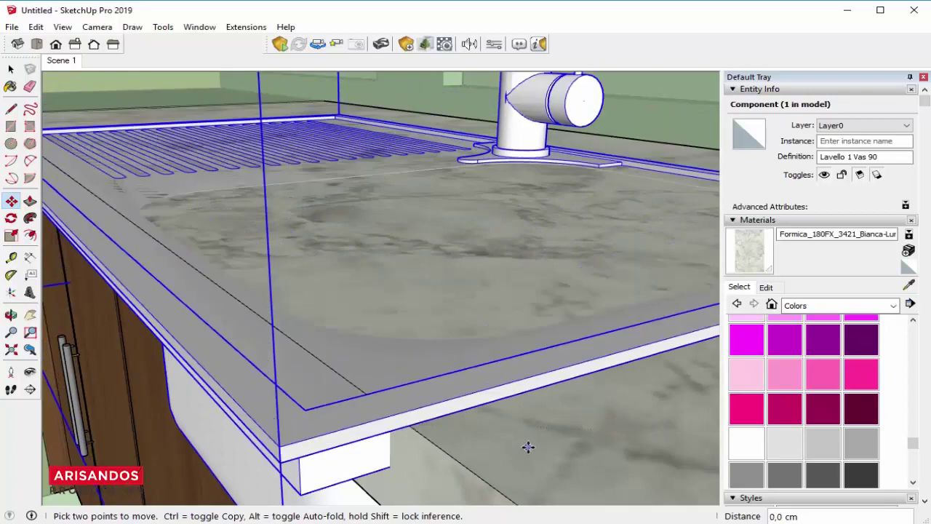
pyautogui.moveTo(528, 446)
pyautogui.mouseDown(button='middle')
pyautogui.moveTo(451, 420)
pyautogui.moveTo(308, 405)
pyautogui.mouseUp(button='middle')
pyautogui.scroll(-5, 335, 266)
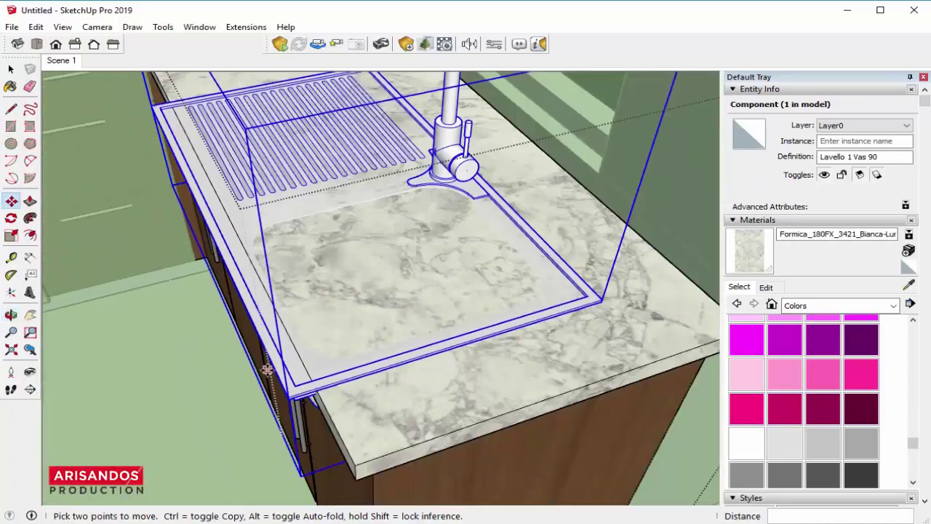
pyautogui.moveTo(334, 266); pyautogui.dragTo(333, 264, button='middle')
pyautogui.scroll(3, 333, 264)
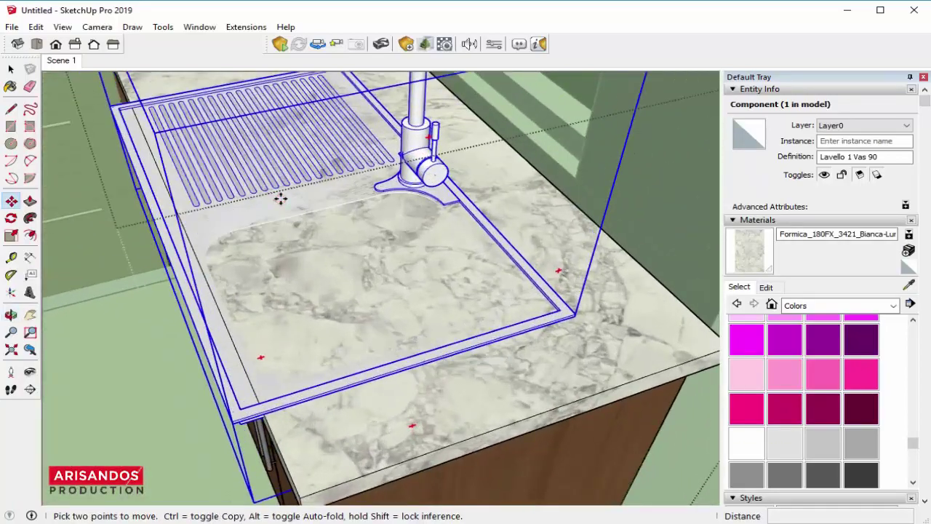
pyautogui.scroll(-3, 280, 199)
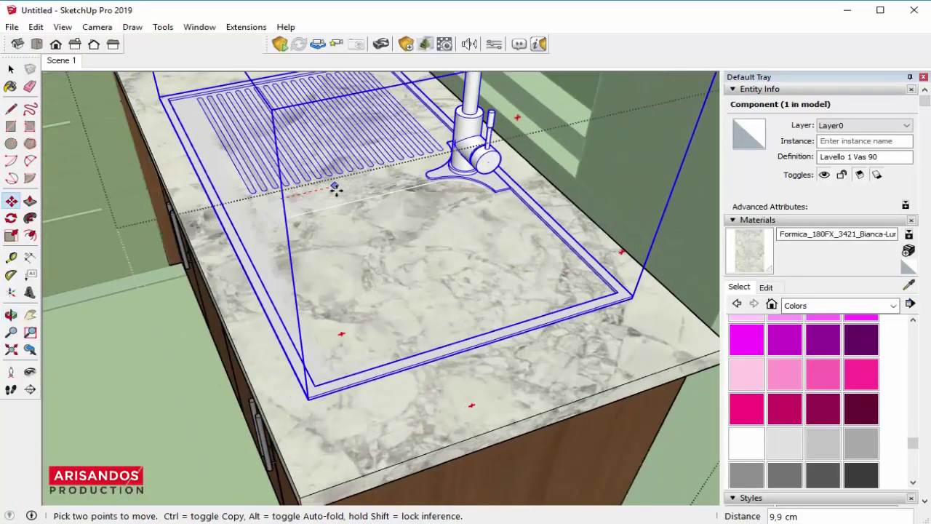
pyautogui.scroll(-2, 334, 187)
pyautogui.moveTo(335, 219)
pyautogui.mouseDown(button='middle')
pyautogui.moveTo(452, 313)
pyautogui.moveTo(370, 337)
pyautogui.mouseUp(button='middle')
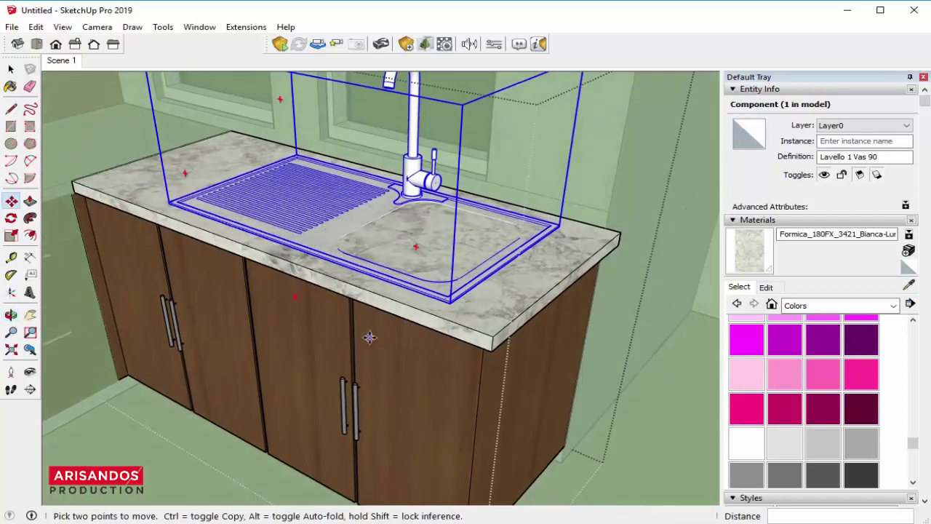
pyautogui.scroll(2, 508, 280)
# Step: Place the sink on the countertop face, roughly centred between its ends, and return to Scene 1
pyautogui.click(496, 273)
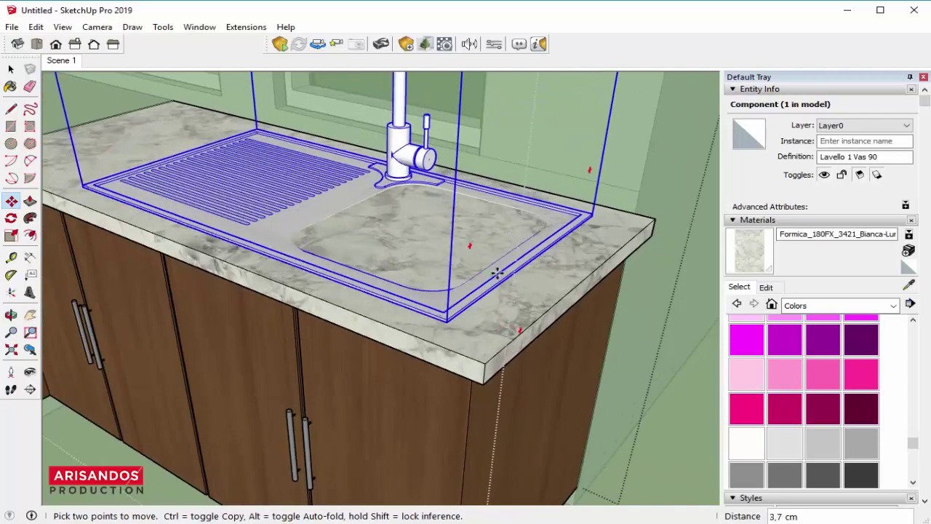
pyautogui.moveTo(445, 426)
pyautogui.mouseDown(button='middle')
pyautogui.moveTo(573, 326)
pyautogui.moveTo(335, 404)
pyautogui.moveTo(258, 244)
pyautogui.moveTo(399, 277)
pyautogui.mouseUp(button='middle')
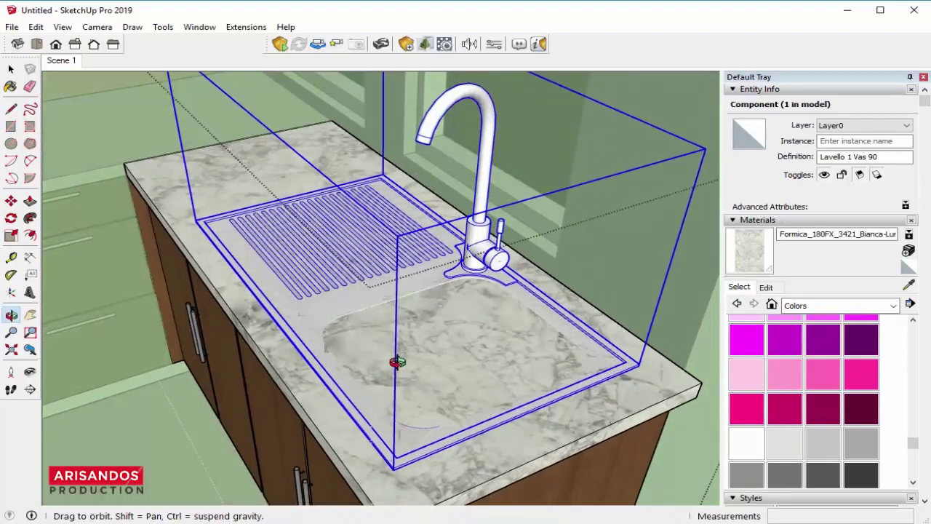
pyautogui.click(429, 274)
pyautogui.write('2')
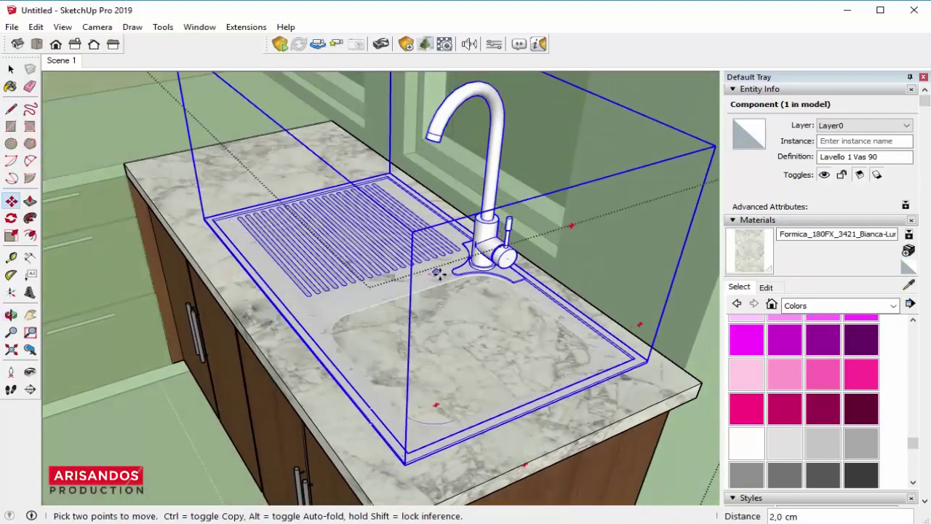
pyautogui.scroll(-3, 422, 290)
pyautogui.moveTo(322, 380); pyautogui.dragTo(415, 385, button='middle')
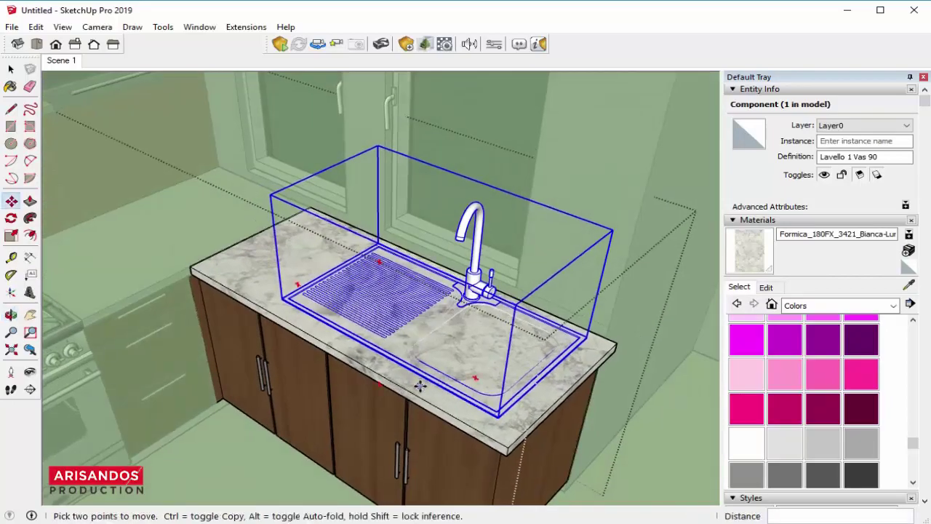
pyautogui.scroll(3, 415, 385)
pyautogui.scroll(-3, 608, 356)
pyautogui.moveTo(366, 349); pyautogui.dragTo(353, 339, button='middle')
pyautogui.scroll(5, 331, 306)
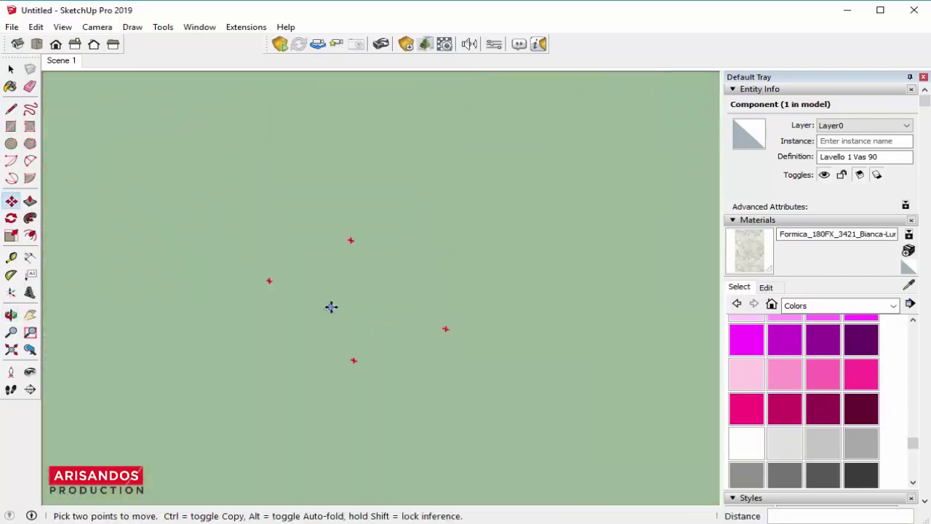
pyautogui.click(64, 62)
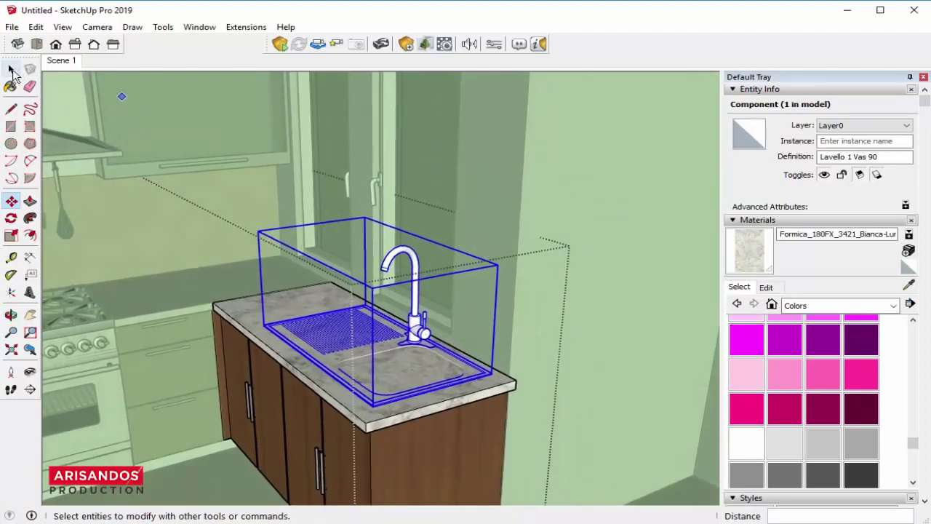
# Step: Select the sink cabinet and zoom in close on the drainboard corner at the countertop
pyautogui.click(11, 69)
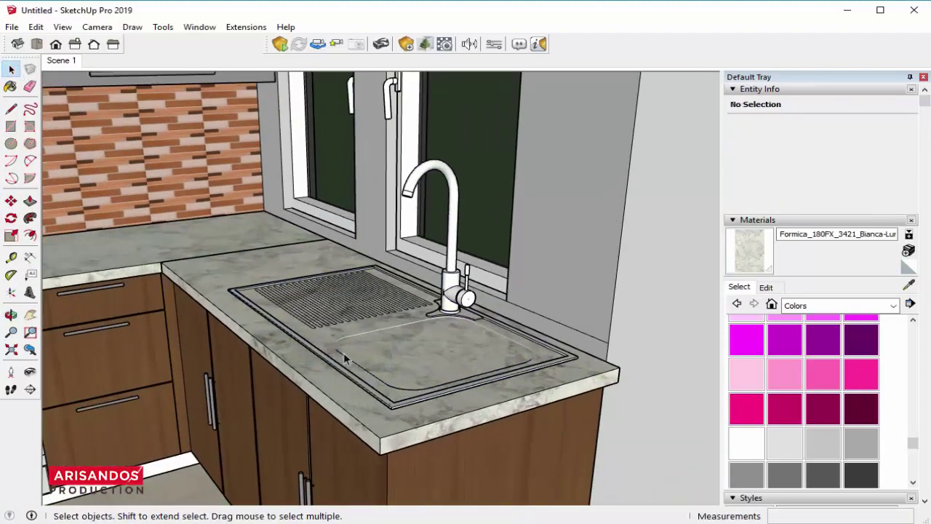
pyautogui.moveTo(343, 352)
pyautogui.mouseDown(button='middle')
pyautogui.moveTo(425, 442)
pyautogui.moveTo(378, 451)
pyautogui.mouseUp(button='middle')
pyautogui.click(425, 443)
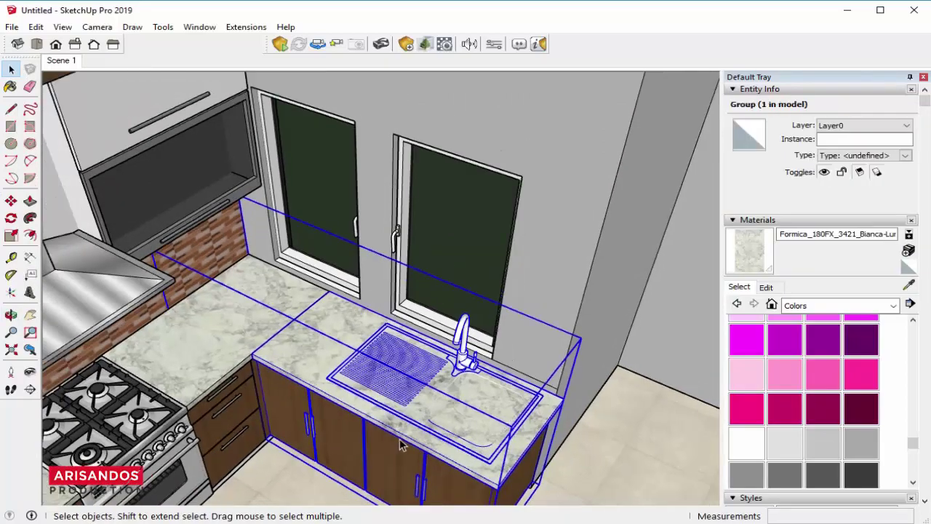
pyautogui.scroll(2, 377, 451)
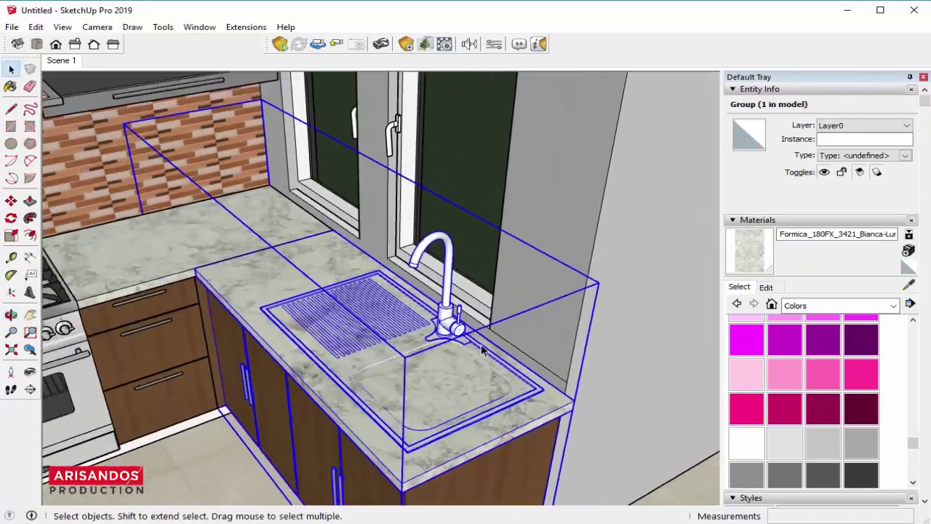
pyautogui.scroll(-3, 408, 422)
pyautogui.scroll(1, 450, 386)
pyautogui.scroll(4, 458, 381)
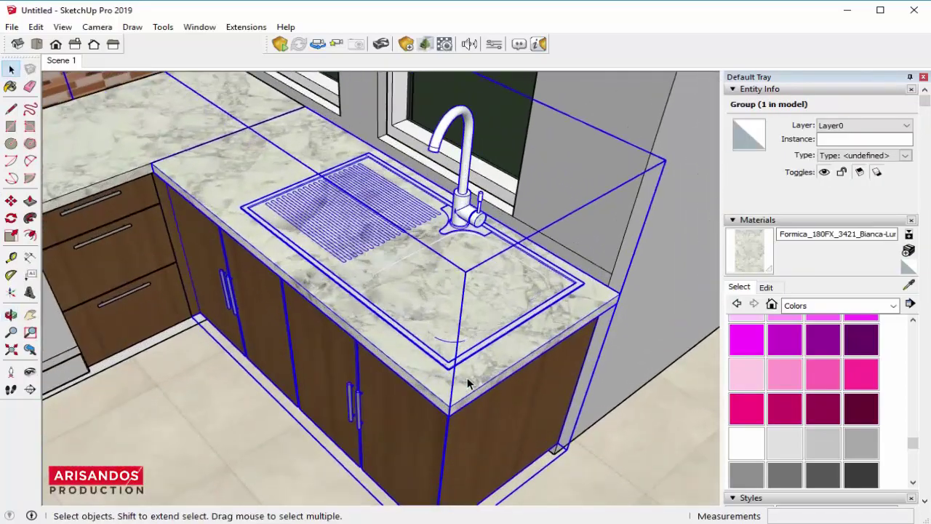
pyautogui.scroll(1, 344, 305)
pyautogui.scroll(2, 291, 247)
pyautogui.scroll(3, 258, 205)
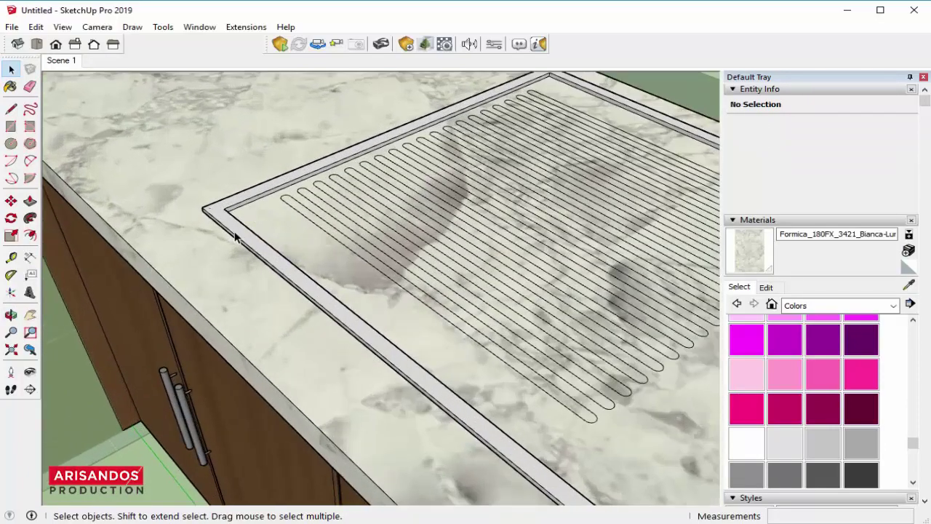
pyautogui.moveTo(234, 236); pyautogui.dragTo(205, 235, button='middle')
pyautogui.scroll(2, 197, 245)
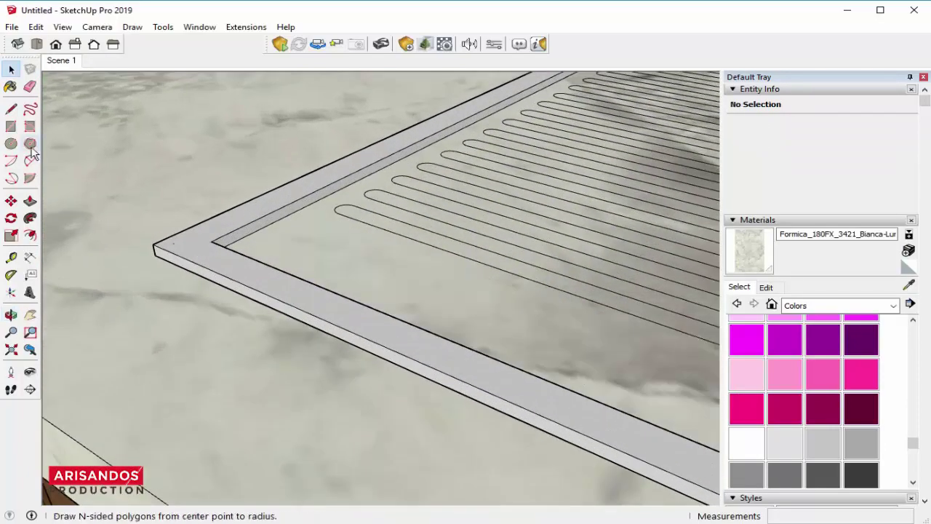
# Step: Select the marble countertop and anchor a rectangle at the sink's outer corner
pyautogui.click(151, 245)
pyautogui.click(11, 126)
pyautogui.scroll(1, 160, 247)
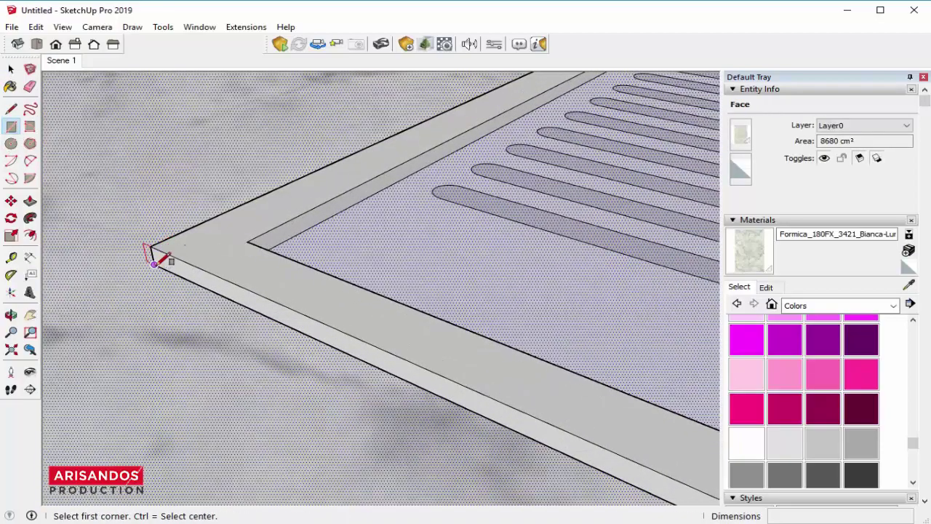
pyautogui.click(155, 262)
pyautogui.scroll(-2, 135, 322)
pyautogui.scroll(-2, 125, 332)
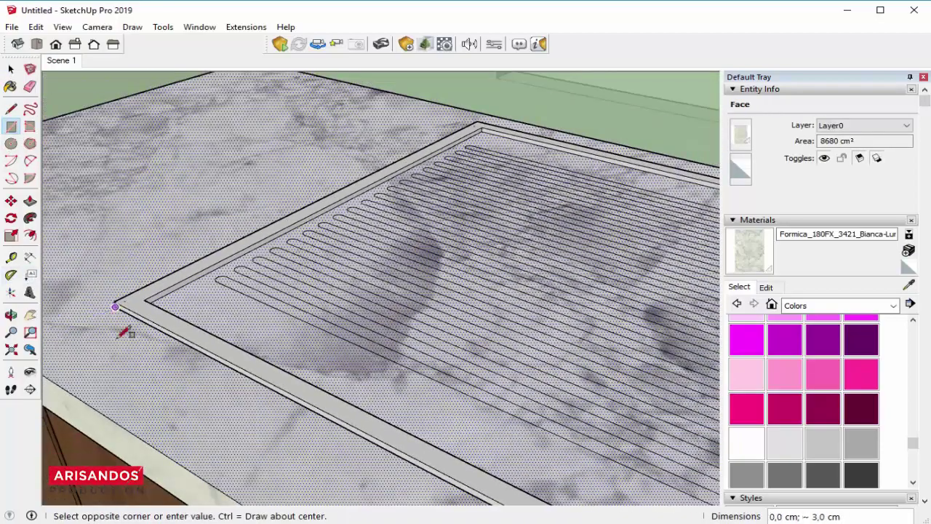
pyautogui.scroll(2, 125, 324)
pyautogui.scroll(2, 125, 291)
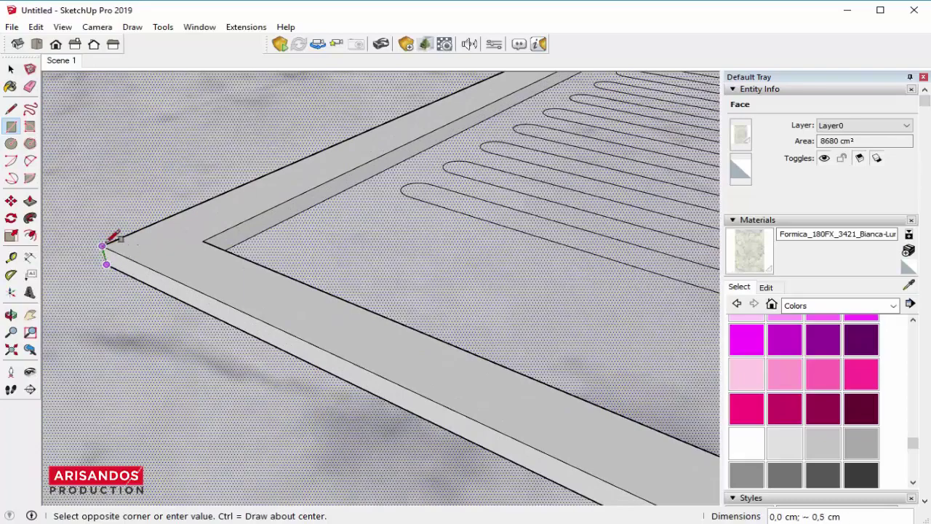
# Step: Close the rectangle at the sink's opposite corner, splitting off the face over the sink
pyautogui.scroll(-2, 128, 301)
pyautogui.scroll(-2, 114, 276)
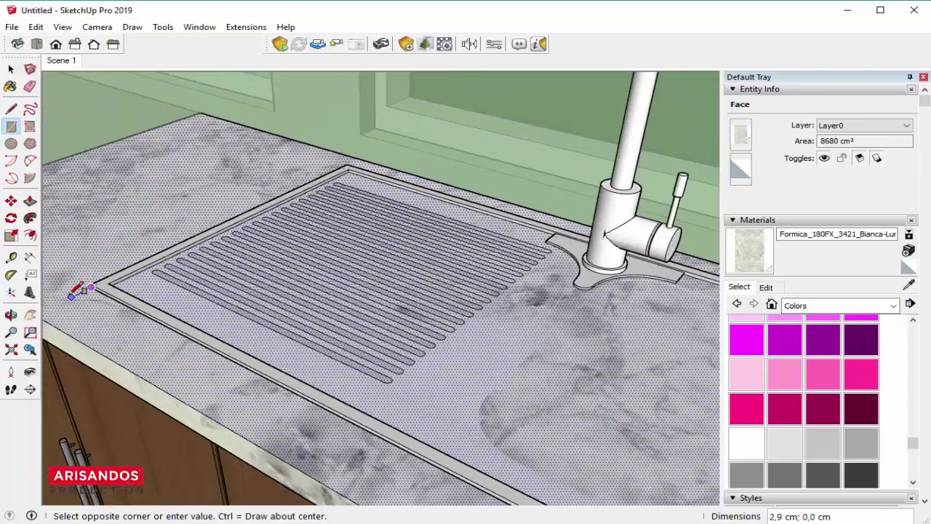
pyautogui.scroll(-2, 80, 288)
pyautogui.scroll(-1, 82, 291)
pyautogui.scroll(2, 436, 323)
pyautogui.scroll(2, 437, 312)
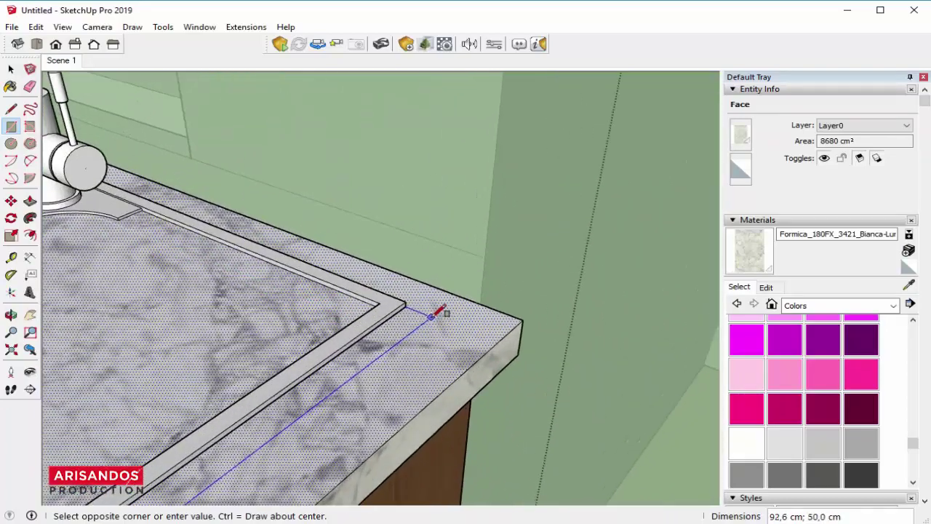
pyautogui.scroll(2, 437, 308)
pyautogui.scroll(2, 380, 297)
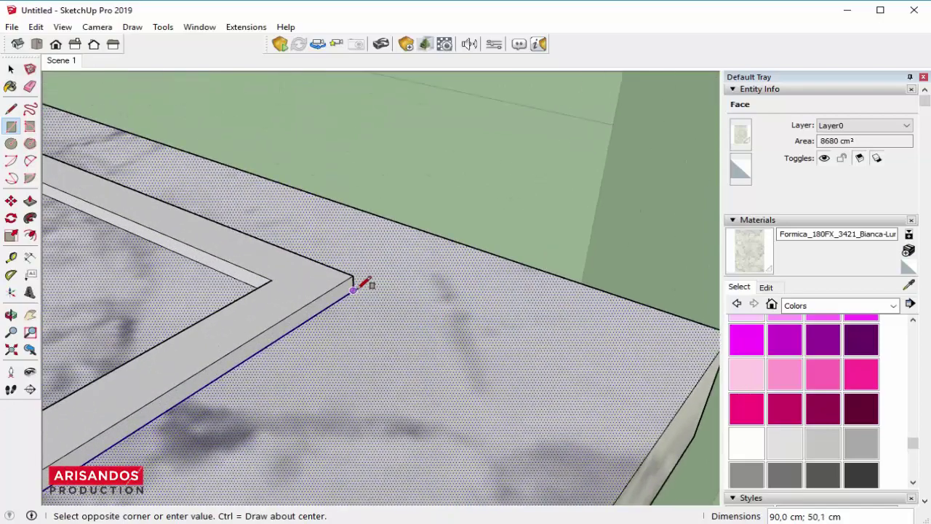
pyautogui.scroll(-2, 509, 328)
pyautogui.scroll(-2, 545, 331)
pyautogui.scroll(-2, 437, 334)
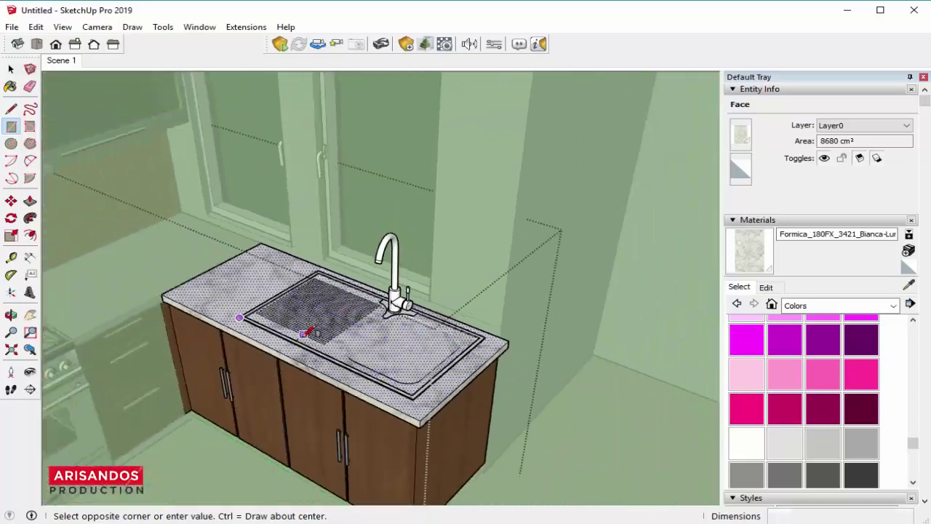
pyautogui.scroll(3, 302, 327)
pyautogui.scroll(-3, 211, 284)
pyautogui.scroll(1, 254, 276)
pyautogui.scroll(3, 408, 305)
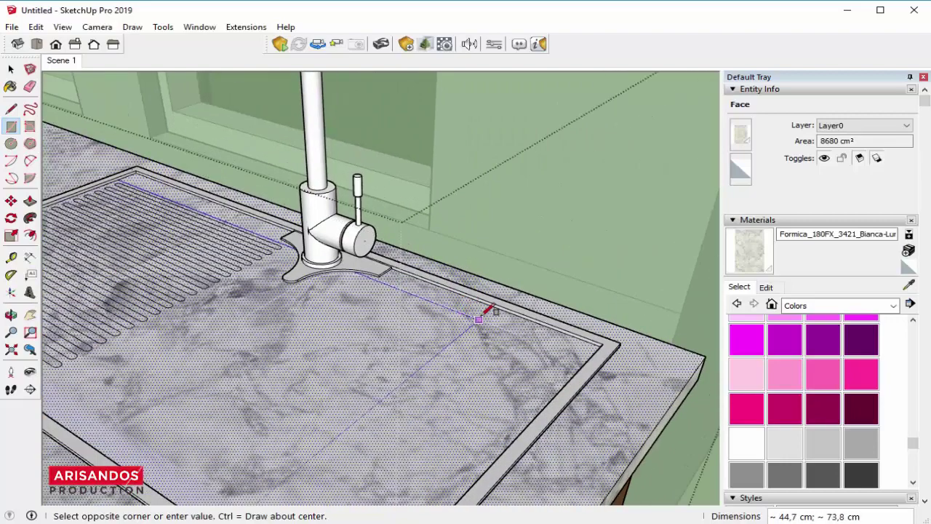
pyautogui.scroll(-2, 479, 319)
pyautogui.scroll(-1, 342, 300)
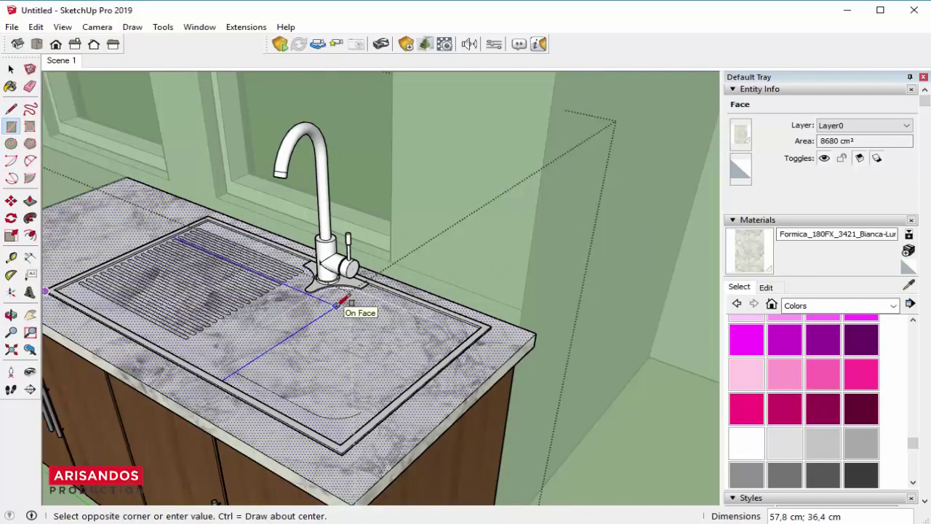
pyautogui.scroll(3, 561, 312)
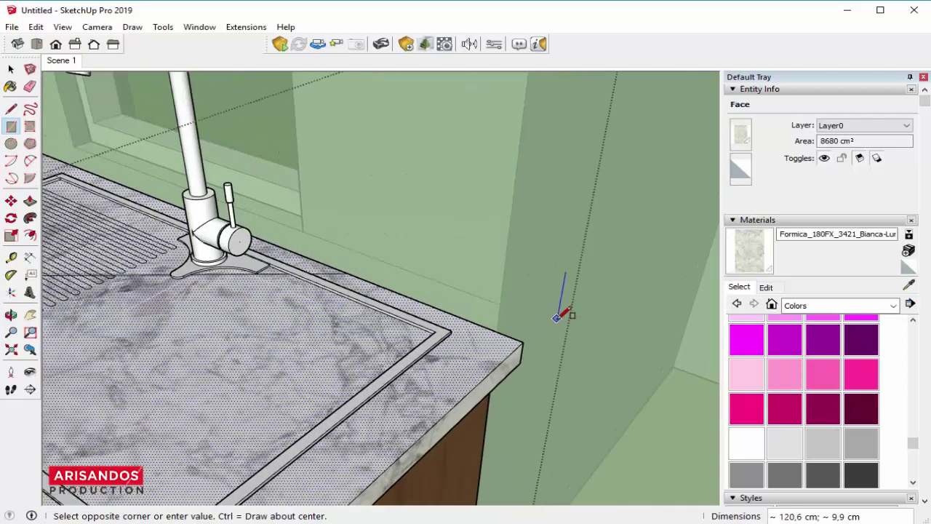
pyautogui.scroll(2, 441, 332)
pyautogui.scroll(2, 409, 327)
pyautogui.scroll(1, 407, 326)
pyautogui.scroll(2, 404, 330)
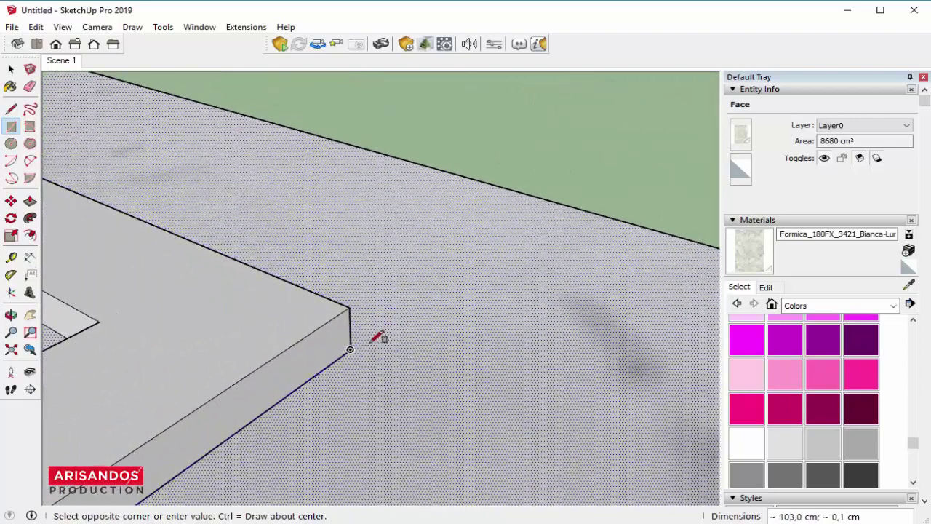
pyautogui.click(350, 349)
pyautogui.scroll(-1, 488, 339)
pyautogui.scroll(-2, 495, 336)
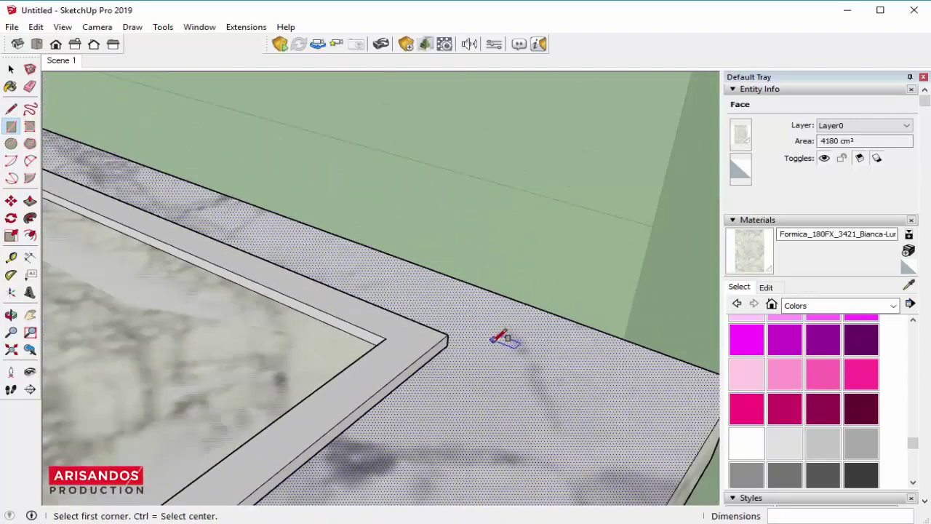
pyautogui.scroll(-2, 499, 334)
pyautogui.scroll(-3, 501, 331)
pyautogui.scroll(-2, 499, 327)
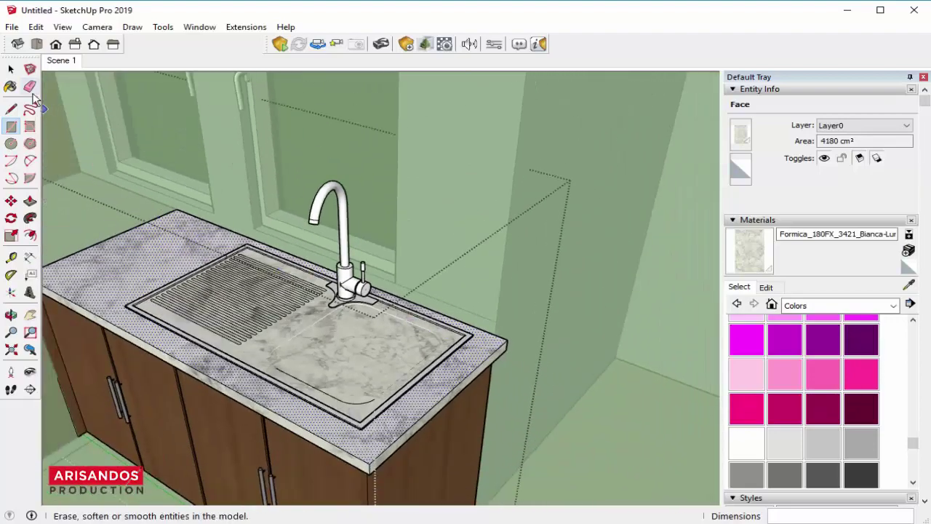
# Step: Delete the marble face over the sink and orbit to view the exposed steel sink
pyautogui.click(11, 69)
pyautogui.click(297, 357)
pyautogui.scroll(2, 295, 358)
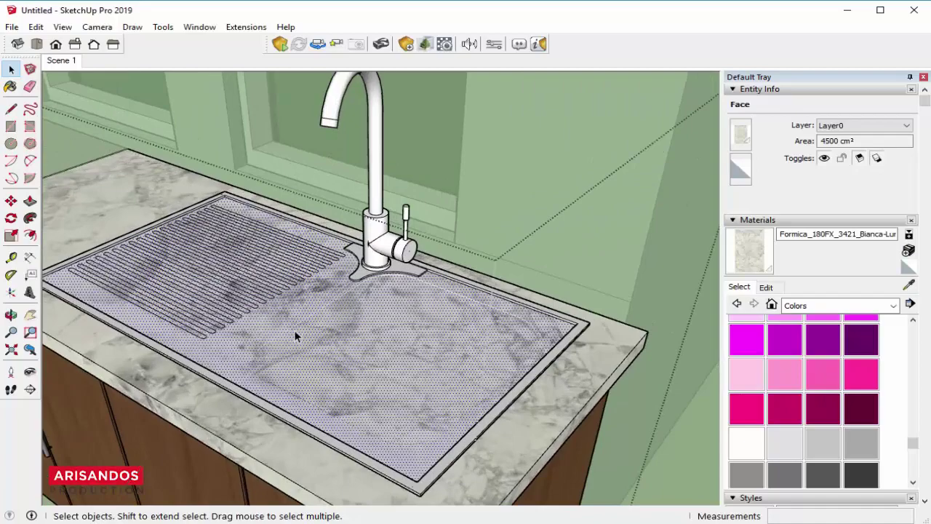
pyautogui.press('Delete')
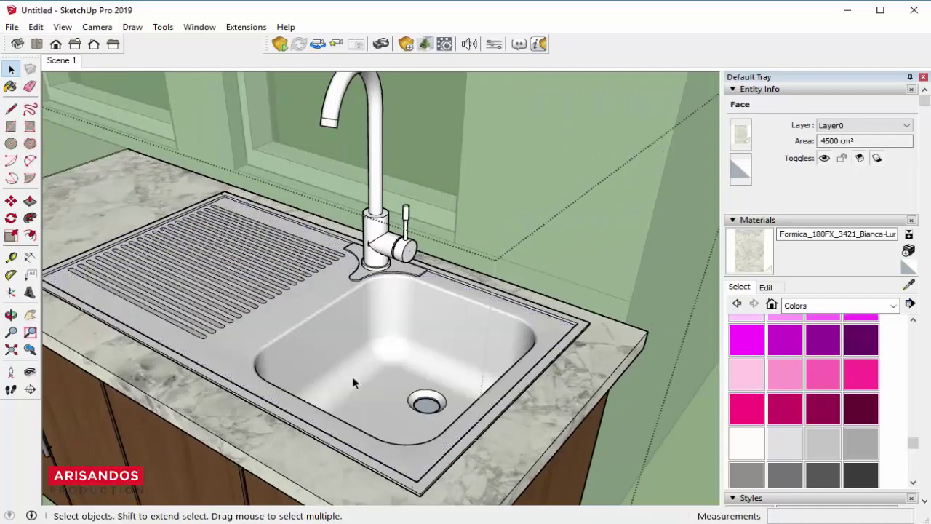
pyautogui.scroll(2, 421, 402)
pyautogui.moveTo(418, 404)
pyautogui.mouseDown(button='middle')
pyautogui.moveTo(484, 470)
pyautogui.moveTo(374, 361)
pyautogui.mouseUp(button='middle')
pyautogui.scroll(-3, 373, 361)
pyautogui.moveTo(326, 303); pyautogui.dragTo(384, 280, button='middle')
pyautogui.scroll(-2, 384, 281)
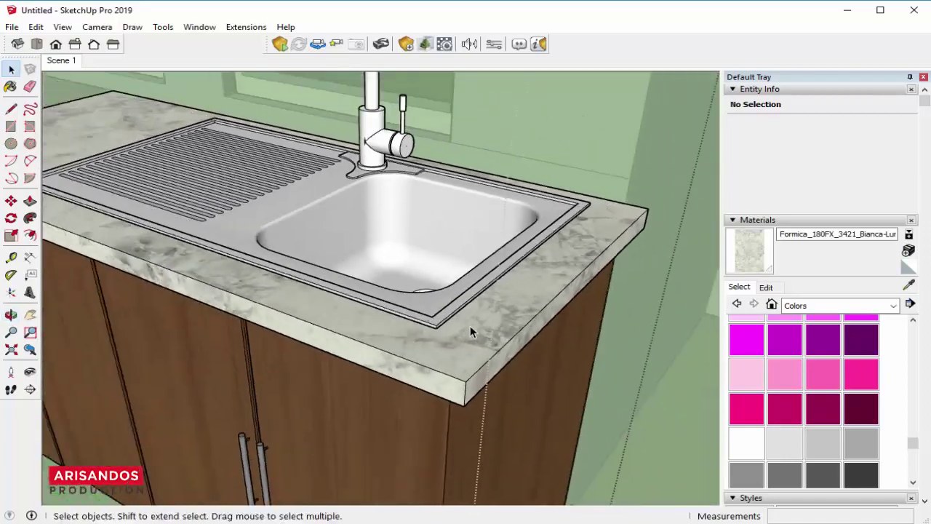
pyautogui.moveTo(475, 326)
pyautogui.mouseDown(button='middle')
pyautogui.moveTo(416, 311)
pyautogui.moveTo(367, 358)
pyautogui.mouseUp(button='middle')
# Step: Hide the sink and orbit around the resulting countertop opening
pyautogui.press('space')
pyautogui.click(276, 277)
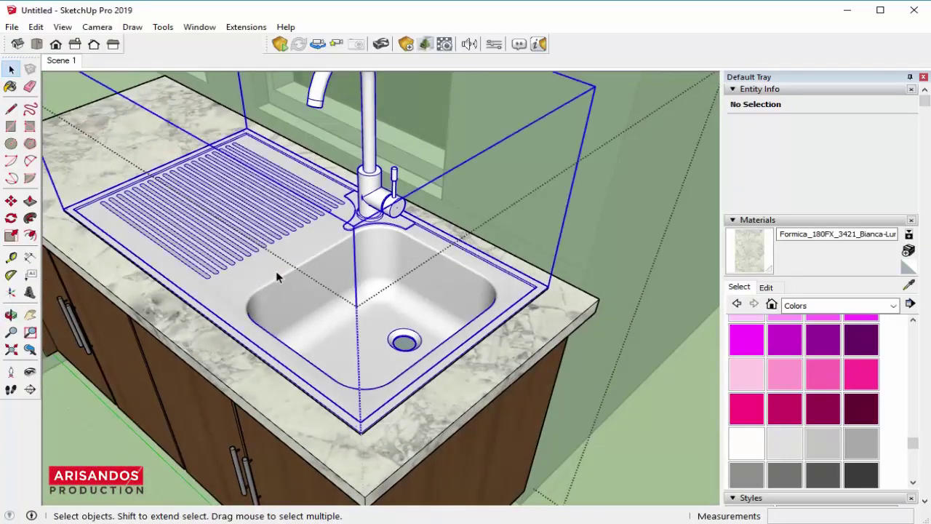
pyautogui.rightClick(275, 277)
pyautogui.click(311, 251)
pyautogui.moveTo(278, 299); pyautogui.dragTo(307, 276, button='middle')
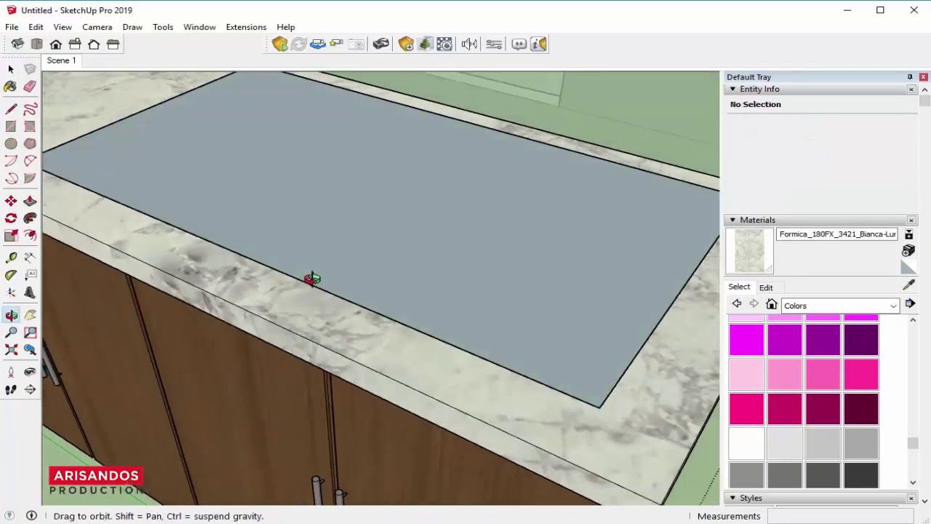
pyautogui.scroll(3, 427, 287)
pyautogui.moveTo(427, 288)
pyautogui.mouseDown(button='middle')
pyautogui.moveTo(412, 316)
pyautogui.moveTo(374, 339)
pyautogui.moveTo(315, 343)
pyautogui.moveTo(206, 318)
pyautogui.moveTo(272, 306)
pyautogui.mouseUp(button='middle')
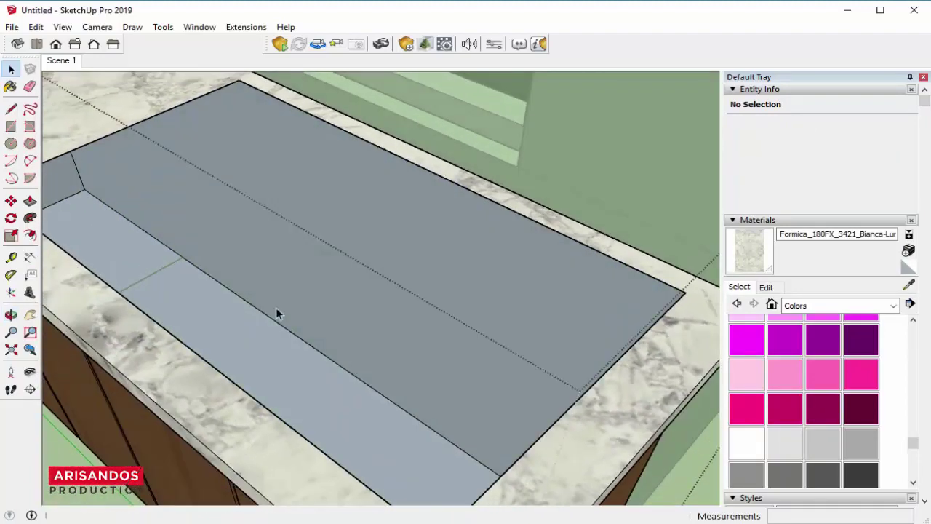
# Step: Undo the hide so the sink is visible again
pyautogui.press('pagedown')
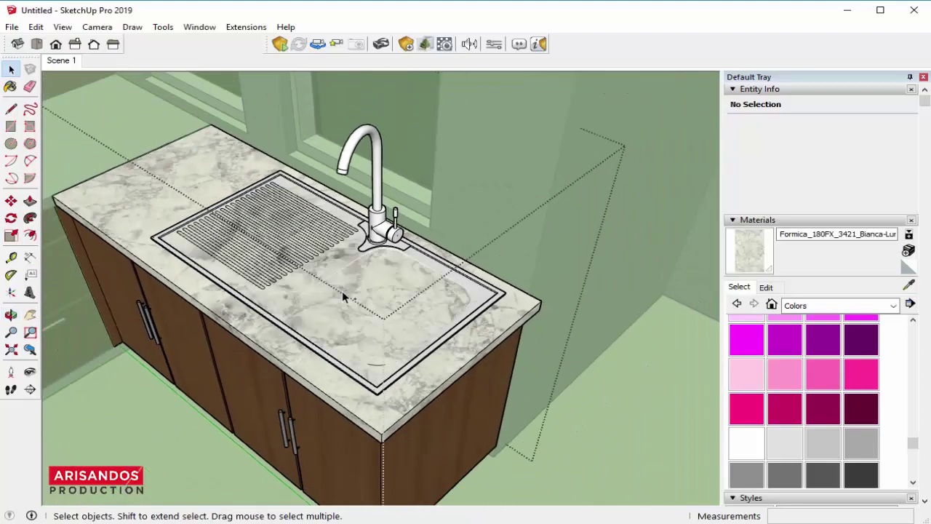
pyautogui.scroll(2, 342, 291)
pyautogui.scroll(2, 332, 304)
# Step: Push/Pull the marble face over the sink down 30 cm
pyautogui.click(276, 261)
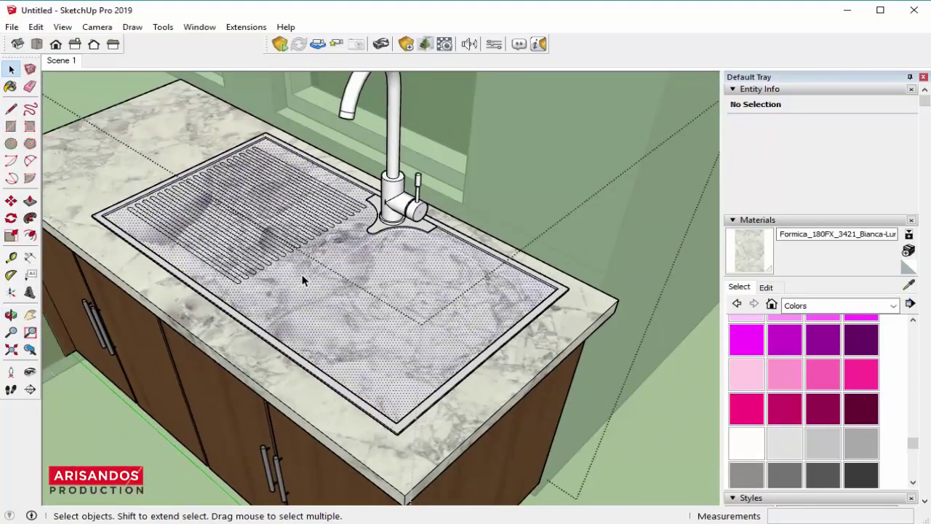
pyautogui.click(34, 202)
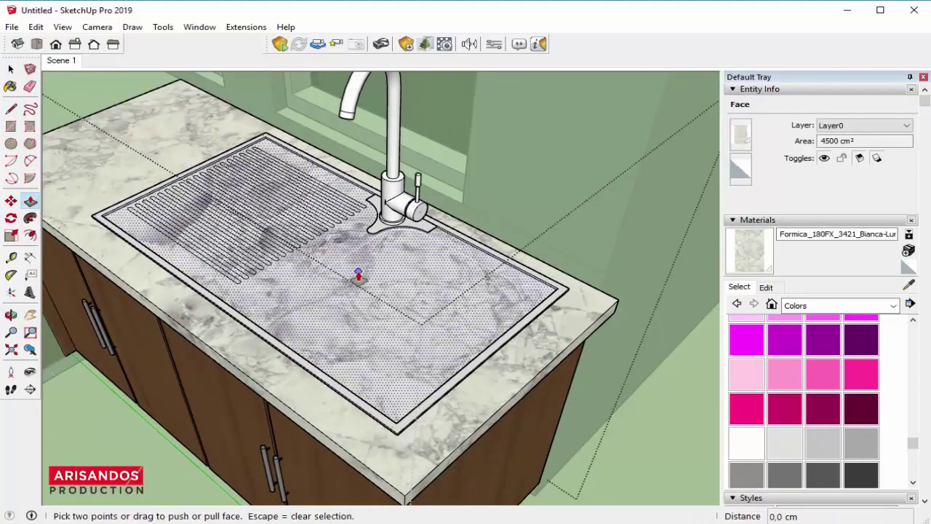
pyautogui.moveTo(350, 276); pyautogui.dragTo(378, 338)
pyautogui.write('30')
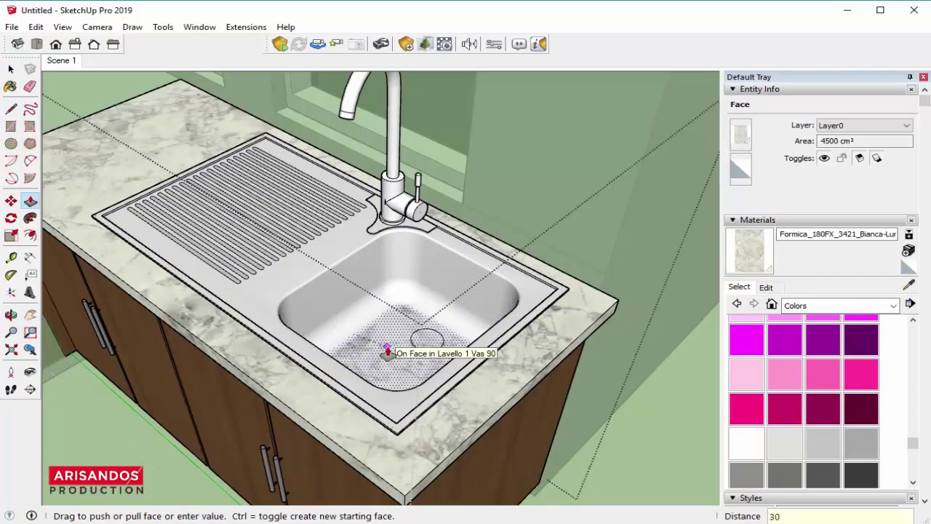
pyautogui.press('Return')
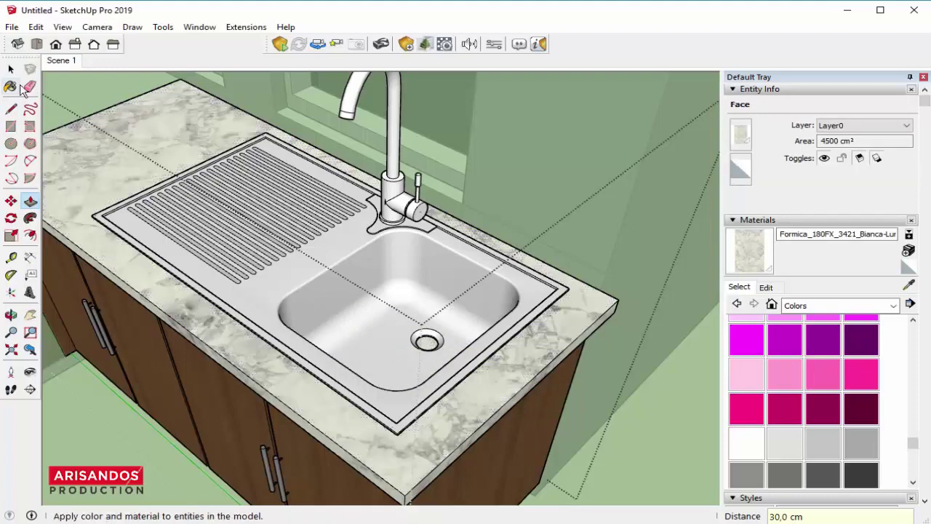
pyautogui.click(11, 68)
# Step: Paint the sink's drain face dark grey
pyautogui.scroll(3, 416, 339)
pyautogui.moveTo(415, 339); pyautogui.dragTo(478, 395, button='middle')
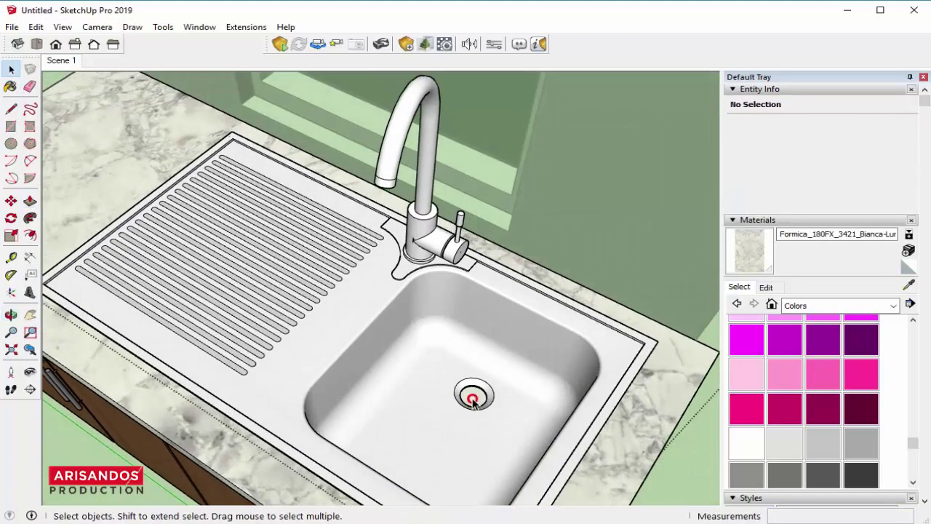
pyautogui.click(479, 402)
pyautogui.scroll(3, 478, 403)
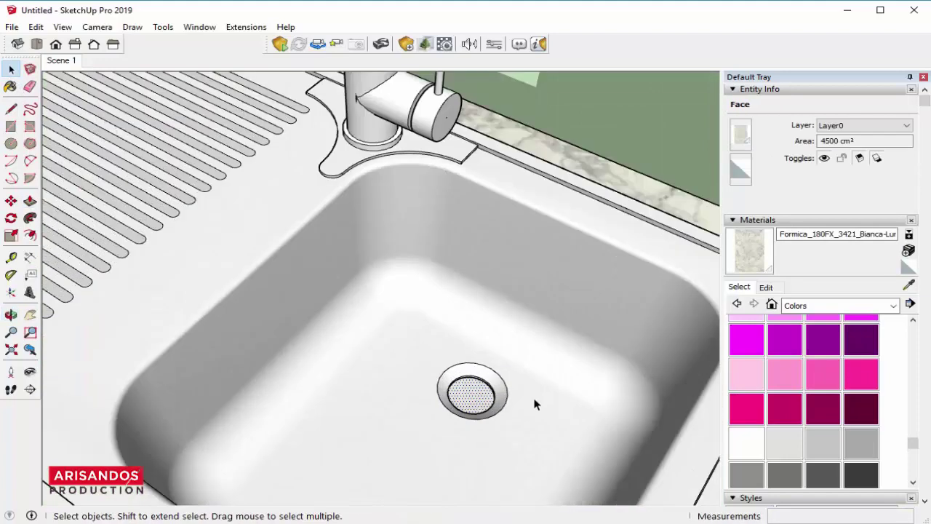
pyautogui.click(846, 483)
pyautogui.click(482, 397)
pyautogui.scroll(-5, 476, 389)
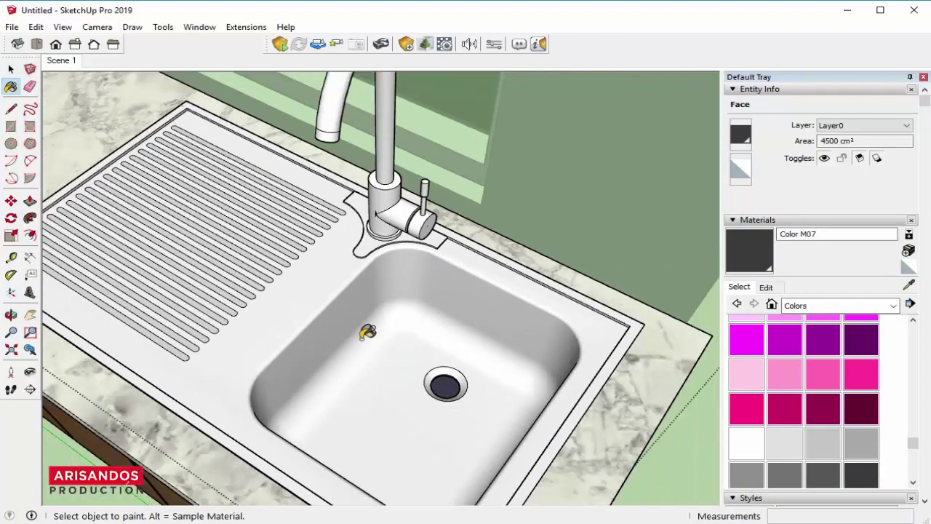
pyautogui.moveTo(363, 328)
pyautogui.mouseDown(button='middle')
pyautogui.moveTo(349, 291)
pyautogui.moveTo(327, 285)
pyautogui.moveTo(342, 302)
pyautogui.mouseUp(button='middle')
pyautogui.scroll(-3, 342, 302)
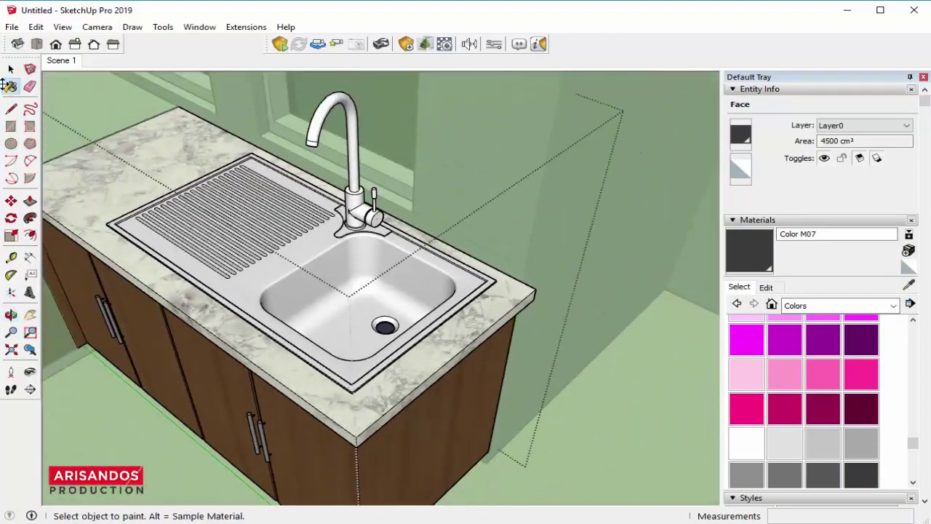
# Step: Hide the sink to inspect the countertop recess, then Unhide All from the Edit menu
pyautogui.click(10, 70)
pyautogui.rightClick(243, 218)
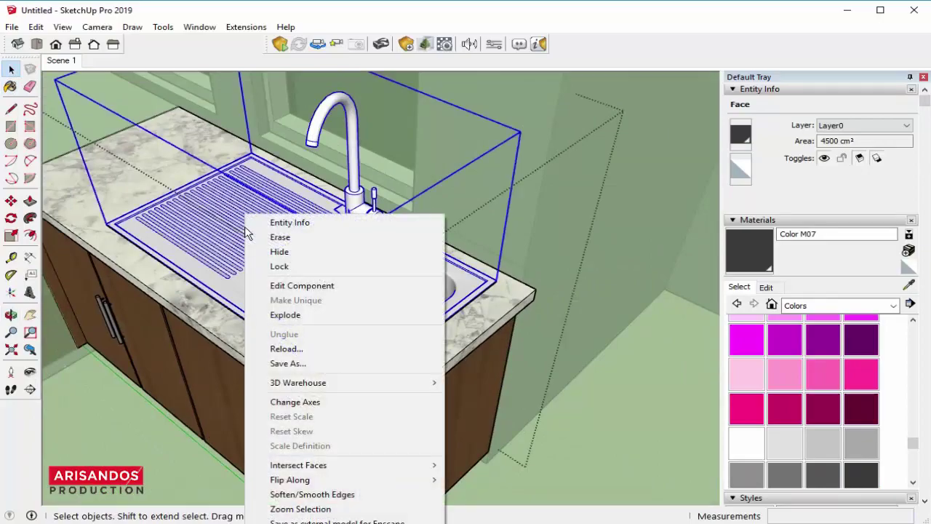
pyautogui.click(286, 255)
pyautogui.scroll(5, 299, 284)
pyautogui.moveTo(304, 290)
pyautogui.mouseDown(button='middle')
pyautogui.moveTo(426, 262)
pyautogui.moveTo(397, 364)
pyautogui.moveTo(230, 298)
pyautogui.moveTo(333, 245)
pyautogui.moveTo(401, 241)
pyautogui.moveTo(371, 311)
pyautogui.moveTo(327, 317)
pyautogui.mouseUp(button='middle')
pyautogui.scroll(-3, 326, 245)
pyautogui.scroll(-2, 320, 302)
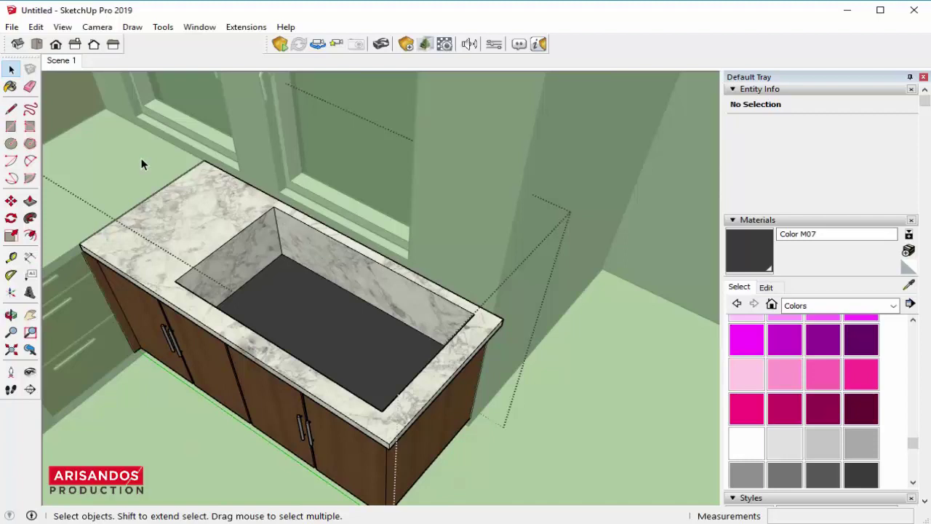
pyautogui.click(36, 27)
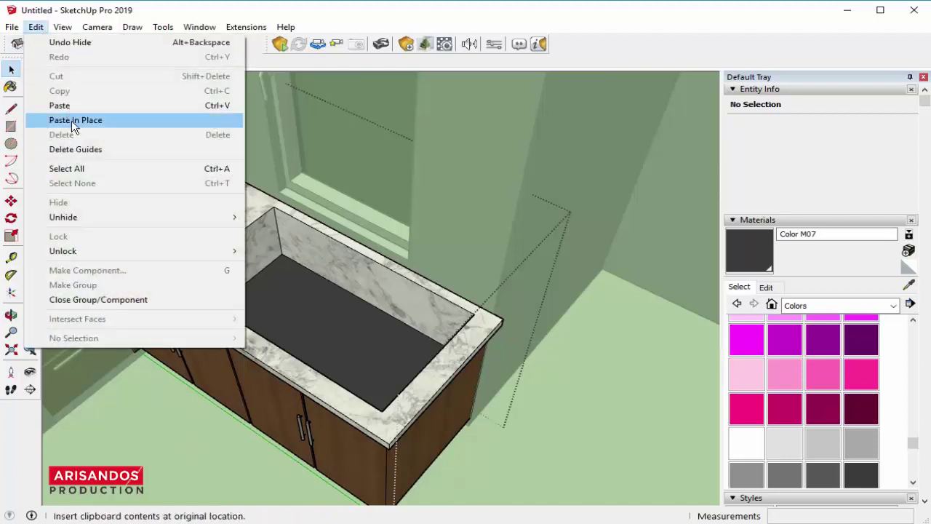
pyautogui.moveTo(142, 216)
pyautogui.click(275, 247)
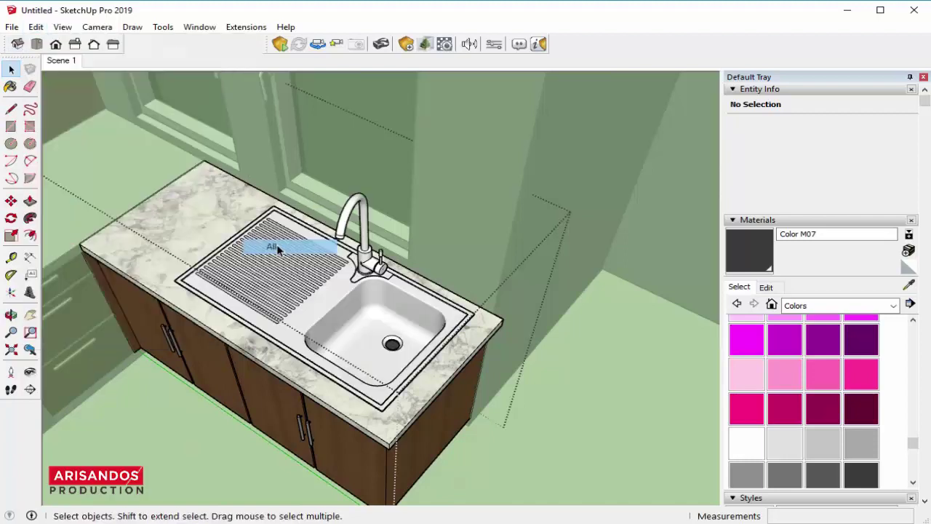
# Step: Orbit and Look Around the kitchen toward the left-wall cabinets, fridge and stove
pyautogui.moveTo(318, 308); pyautogui.dragTo(402, 321, button='middle')
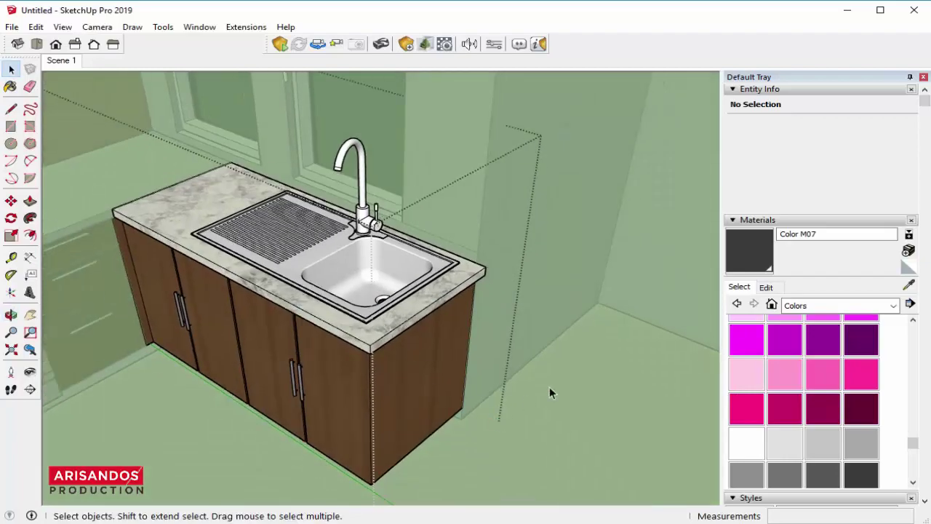
pyautogui.scroll(-3, 549, 386)
pyautogui.moveTo(549, 386)
pyautogui.mouseDown(button='middle')
pyautogui.moveTo(344, 356)
pyautogui.moveTo(70, 373)
pyautogui.mouseUp(button='middle')
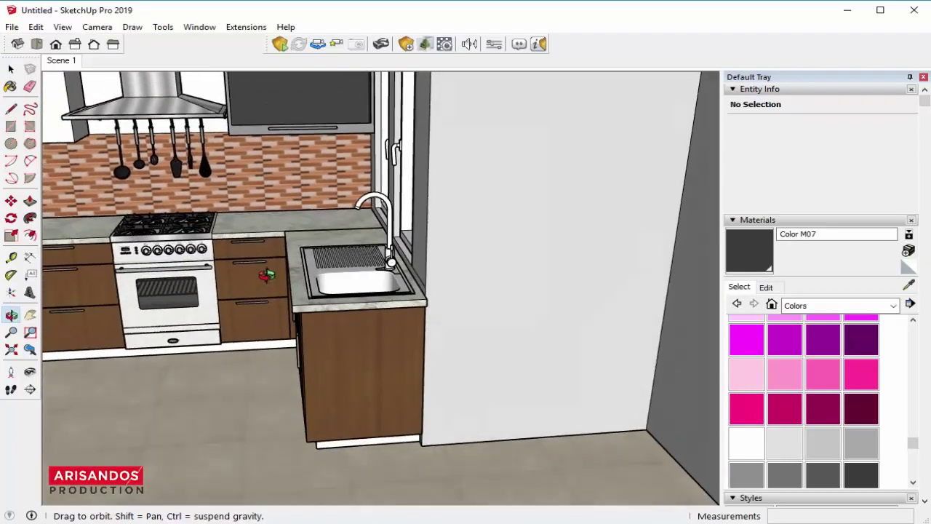
pyautogui.click(30, 372)
pyautogui.moveTo(451, 297)
pyautogui.mouseDown()
pyautogui.moveTo(376, 298)
pyautogui.moveTo(301, 220)
pyautogui.moveTo(217, 228)
pyautogui.mouseUp()
pyautogui.moveTo(338, 307)
pyautogui.mouseDown()
pyautogui.moveTo(260, 376)
pyautogui.moveTo(260, 342)
pyautogui.mouseUp()
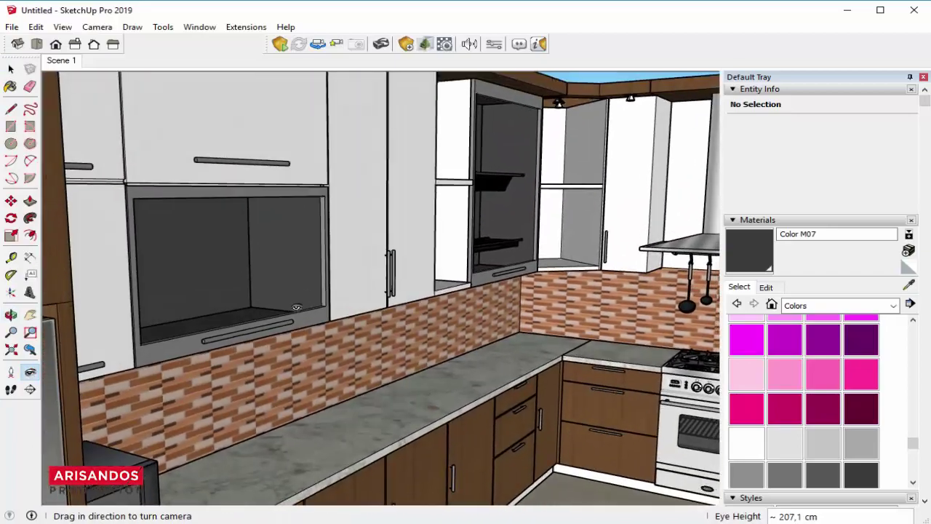
pyautogui.moveTo(259, 342); pyautogui.dragTo(255, 313, button='middle')
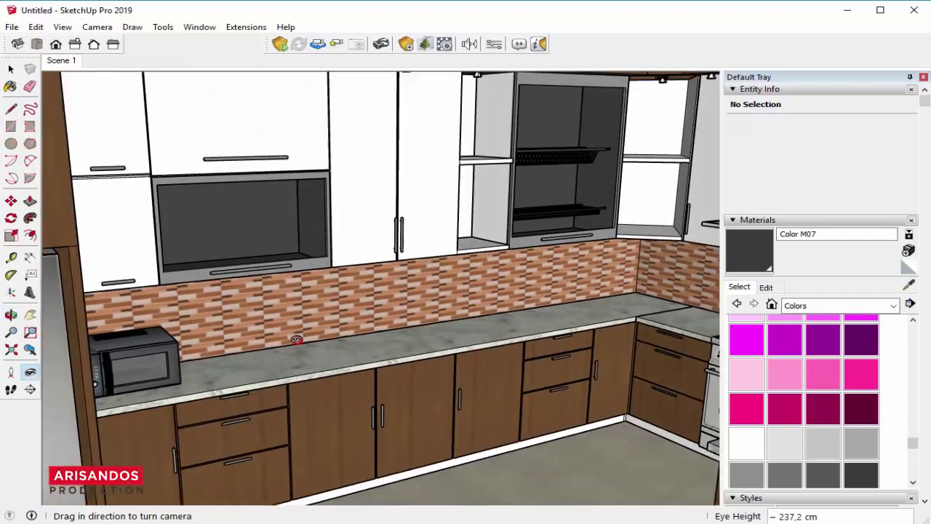
pyautogui.moveTo(254, 312)
pyautogui.mouseDown()
pyautogui.moveTo(145, 318)
pyautogui.moveTo(187, 264)
pyautogui.moveTo(216, 258)
pyautogui.moveTo(177, 318)
pyautogui.moveTo(437, 261)
pyautogui.mouseUp()
pyautogui.moveTo(436, 261); pyautogui.dragTo(437, 256, button='middle')
pyautogui.moveTo(437, 256); pyautogui.dragTo(331, 259)
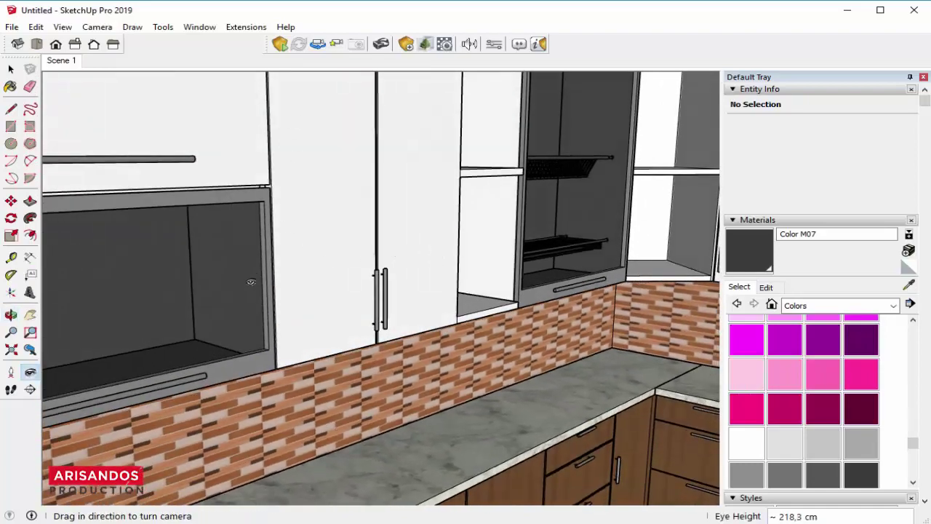
# Step: Swing past the stove and range hood back to a high view over the sink
pyautogui.moveTo(251, 281)
pyautogui.mouseDown()
pyautogui.moveTo(596, 298)
pyautogui.moveTo(429, 272)
pyautogui.moveTo(505, 212)
pyautogui.moveTo(491, 211)
pyautogui.mouseUp()
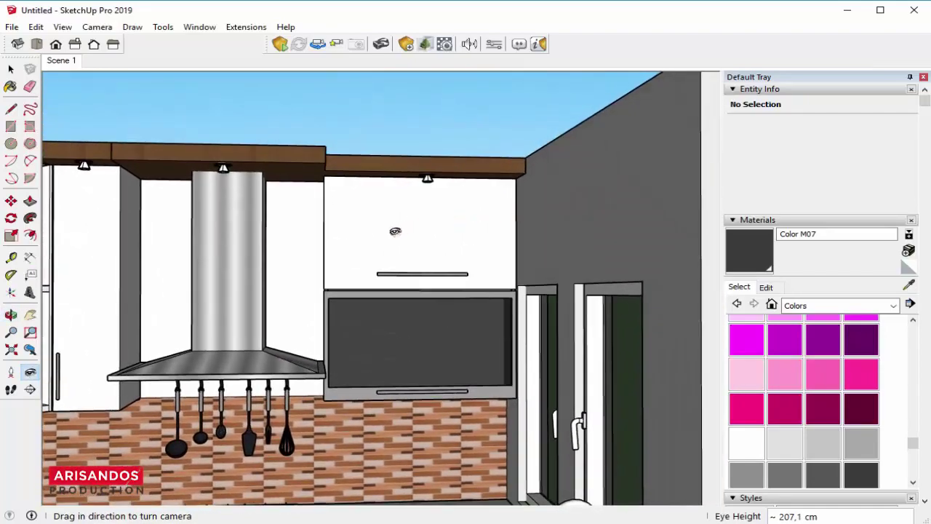
pyautogui.moveTo(376, 288)
pyautogui.mouseDown(button='middle')
pyautogui.moveTo(473, 443)
pyautogui.moveTo(480, 476)
pyautogui.moveTo(366, 449)
pyautogui.moveTo(444, 436)
pyautogui.moveTo(631, 448)
pyautogui.mouseUp(button='middle')
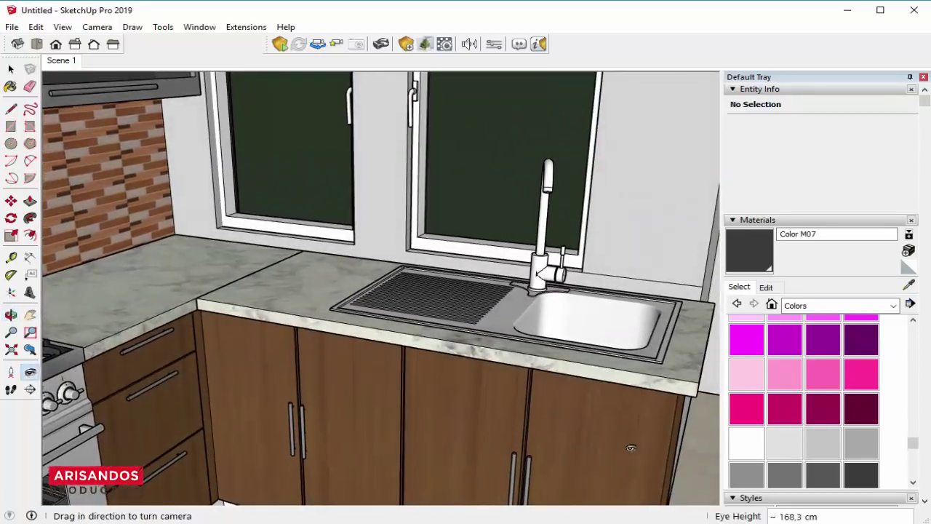
pyautogui.moveTo(496, 304)
pyautogui.mouseDown()
pyautogui.moveTo(484, 262)
pyautogui.moveTo(555, 269)
pyautogui.moveTo(550, 314)
pyautogui.mouseUp()
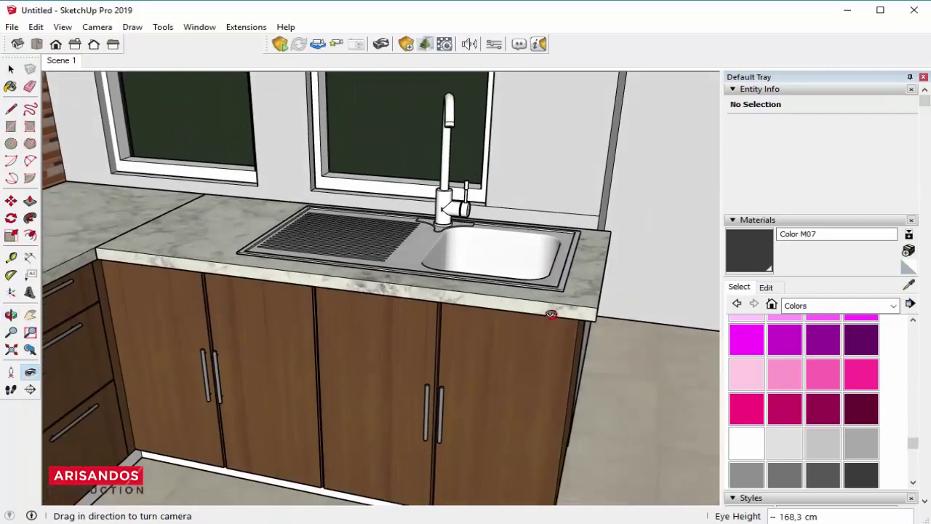
pyautogui.moveTo(268, 368); pyautogui.dragTo(211, 349, button='middle')
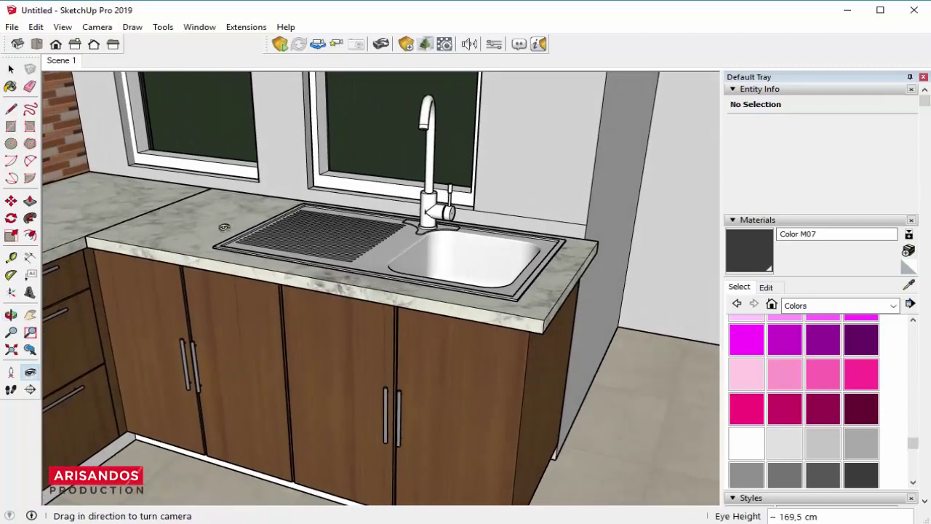
pyautogui.moveTo(224, 227)
pyautogui.mouseDown(button='middle')
pyautogui.moveTo(376, 254)
pyautogui.moveTo(454, 216)
pyautogui.moveTo(372, 283)
pyautogui.mouseUp(button='middle')
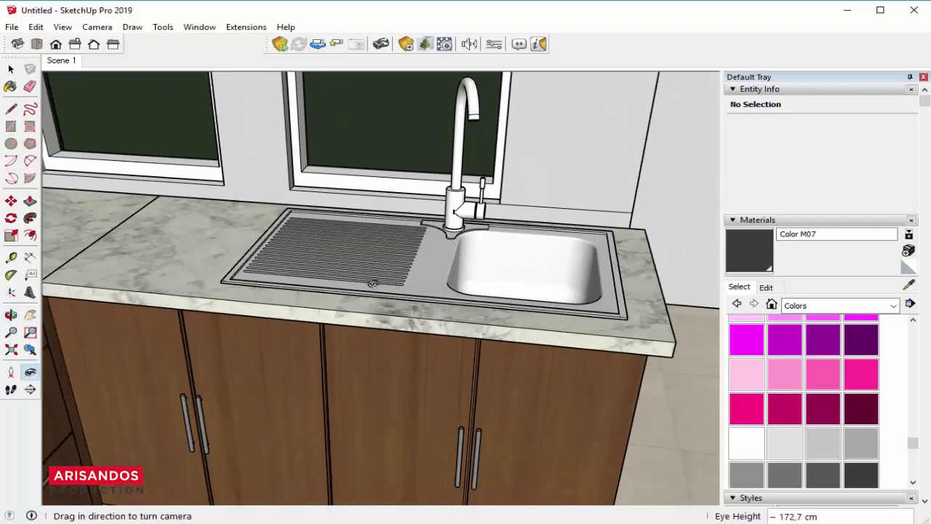
pyautogui.moveTo(488, 283)
pyautogui.mouseDown(button='middle')
pyautogui.moveTo(333, 316)
pyautogui.moveTo(317, 266)
pyautogui.moveTo(342, 291)
pyautogui.mouseUp(button='middle')
pyautogui.scroll(2, 342, 290)
# Step: Select the sink cabinet group to inspect it
pyautogui.scroll(2, 342, 290)
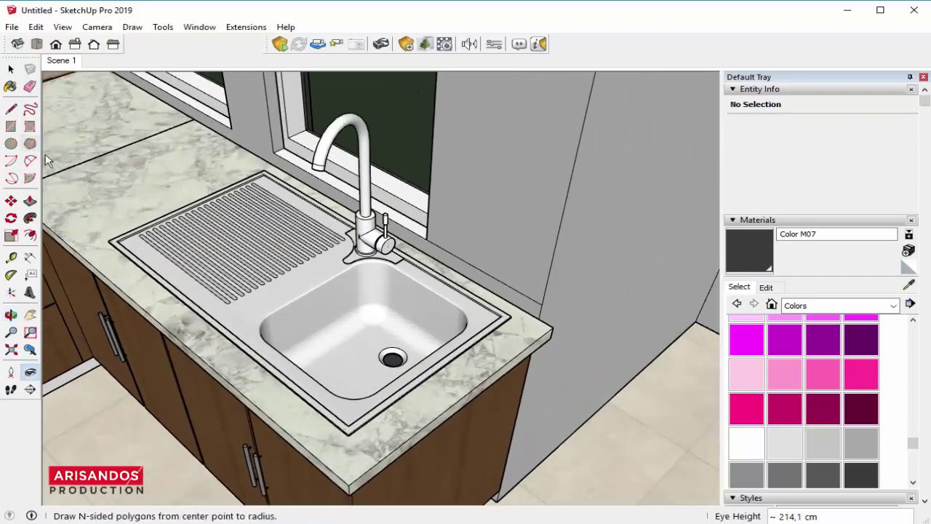
pyautogui.click(11, 70)
pyautogui.click(293, 229)
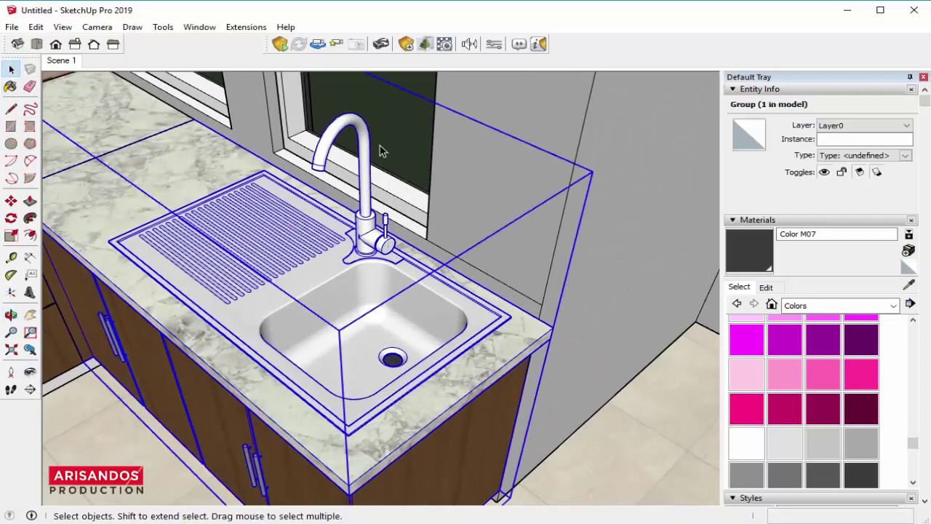
pyautogui.scroll(3, 322, 277)
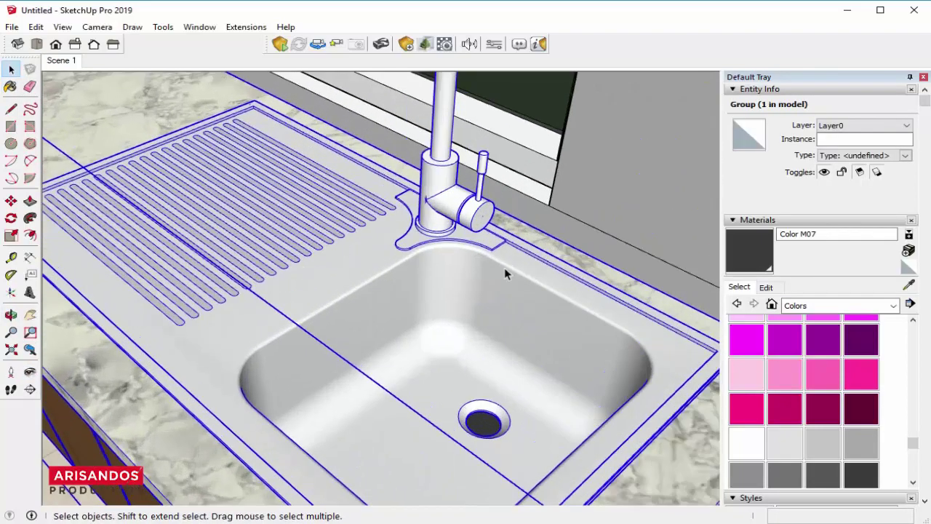
pyautogui.scroll(-3, 504, 266)
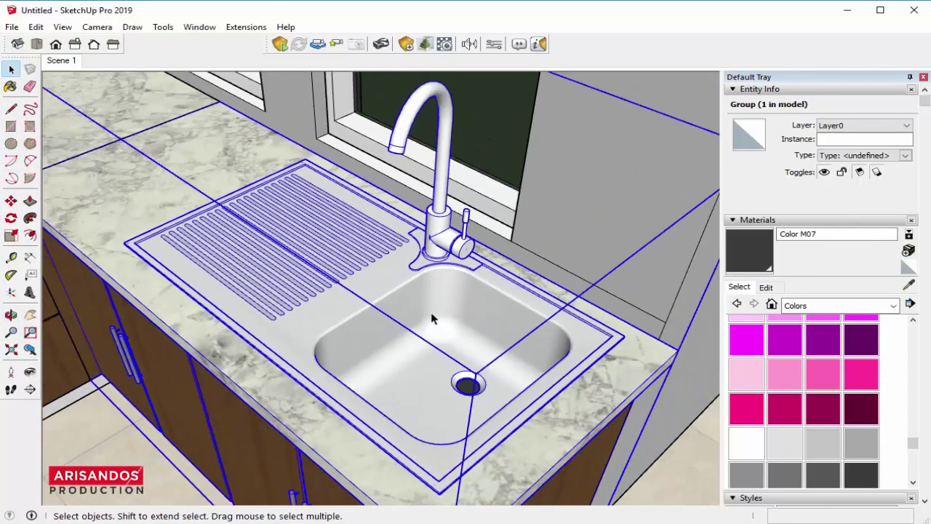
pyautogui.scroll(-2, 432, 316)
pyautogui.scroll(1, 386, 313)
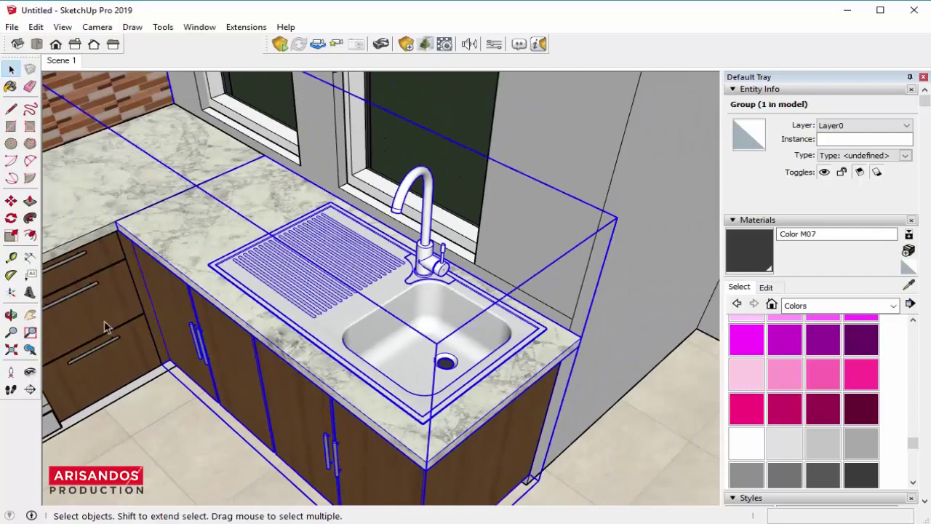
# Step: Turn toward the stove and select the utensil rail, stove, microwave wall cabinet and chimney hood
pyautogui.click(30, 372)
pyautogui.moveTo(255, 306); pyautogui.dragTo(93, 195)
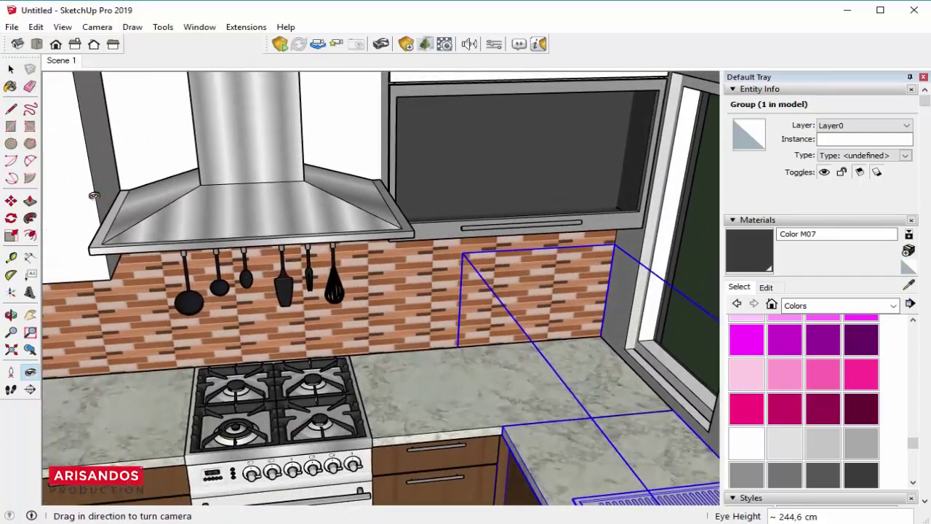
pyautogui.click(11, 69)
pyautogui.scroll(-1, 316, 244)
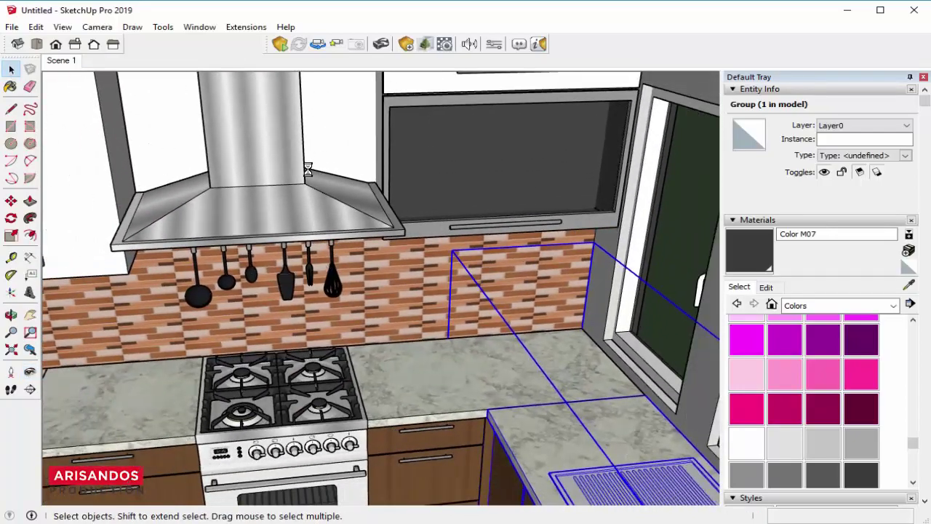
pyautogui.moveTo(307, 169); pyautogui.dragTo(335, 241, button='middle')
pyautogui.click(289, 232)
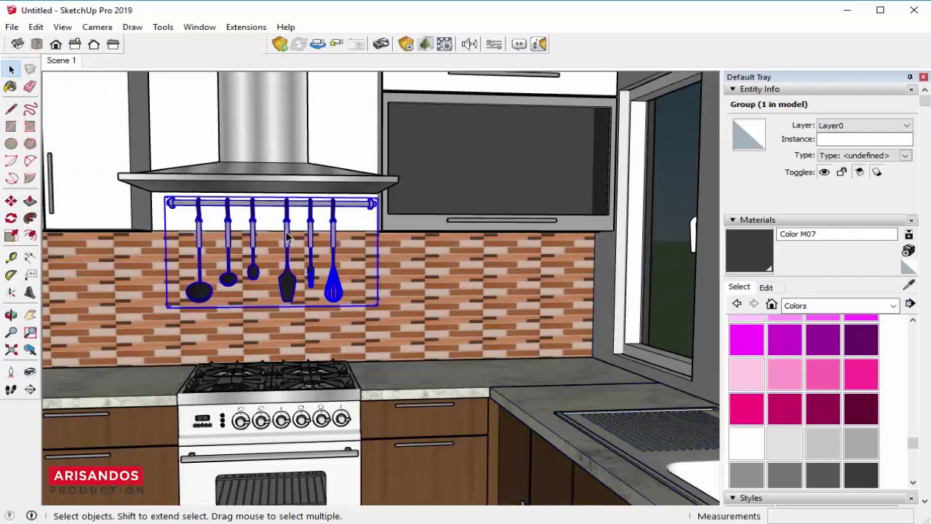
pyautogui.scroll(2, 239, 255)
pyautogui.scroll(-2, 337, 335)
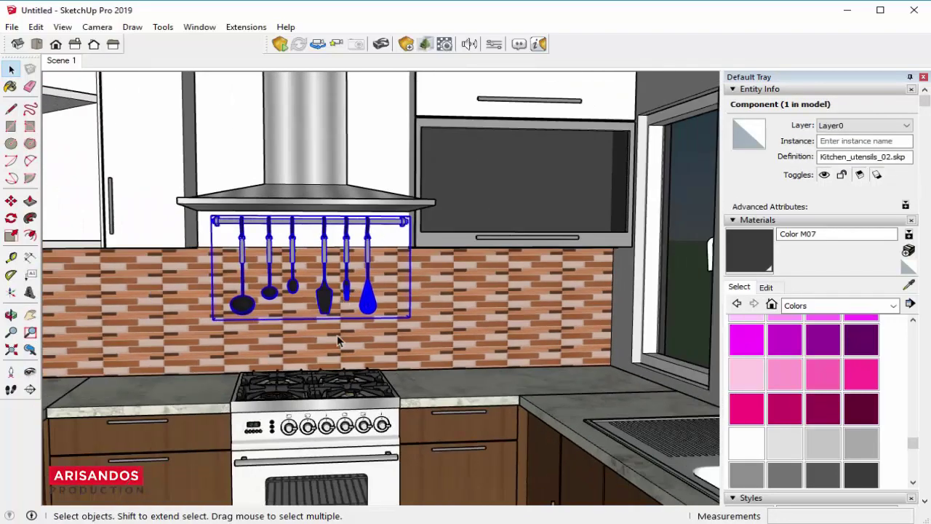
pyautogui.click(321, 400)
pyautogui.scroll(-1, 318, 404)
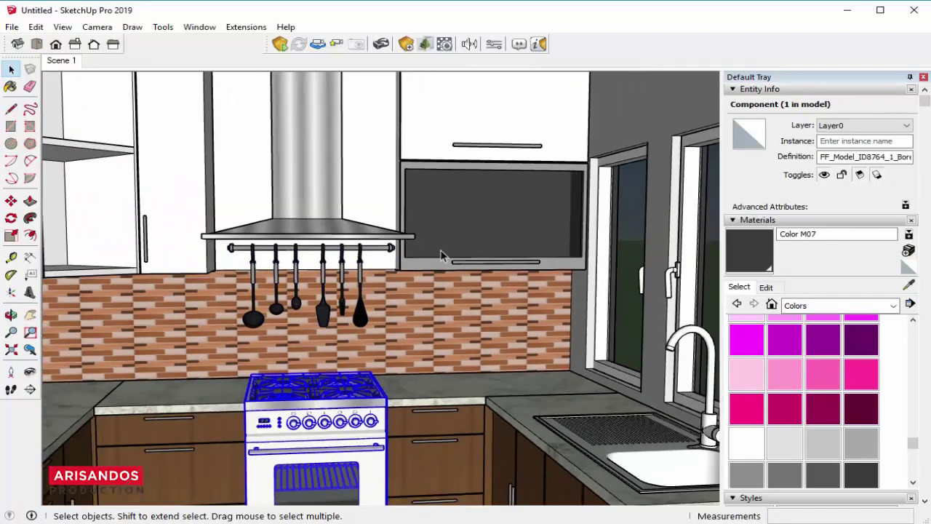
pyautogui.click(479, 233)
pyautogui.scroll(1, 469, 233)
pyautogui.click(332, 241)
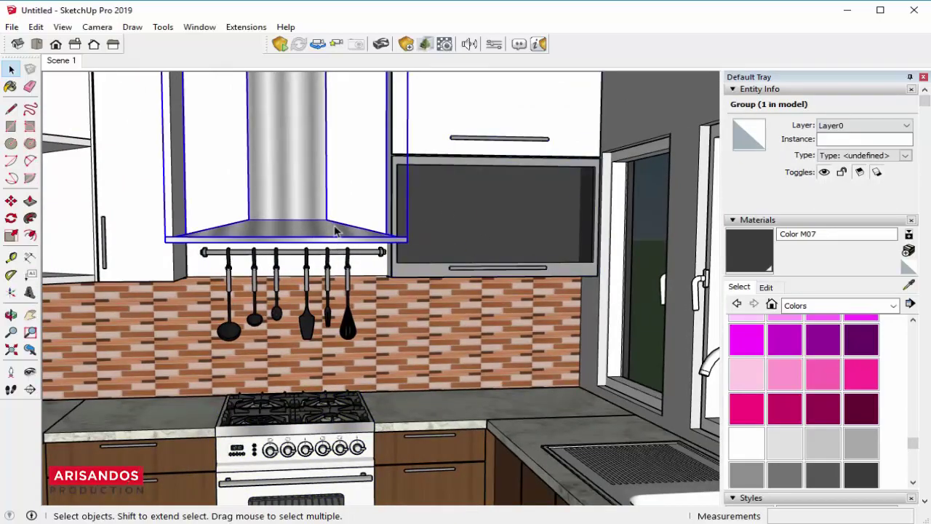
# Step: Look around to the left-wall cabinets and counter
pyautogui.click(30, 371)
pyautogui.moveTo(465, 333)
pyautogui.mouseDown()
pyautogui.moveTo(121, 328)
pyautogui.moveTo(257, 240)
pyautogui.mouseUp()
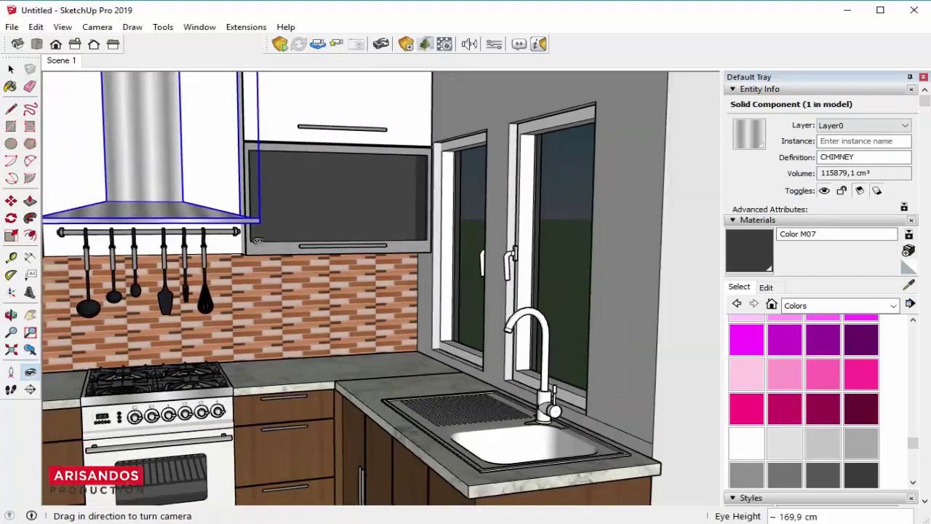
pyautogui.moveTo(257, 240); pyautogui.dragTo(331, 259, button='middle')
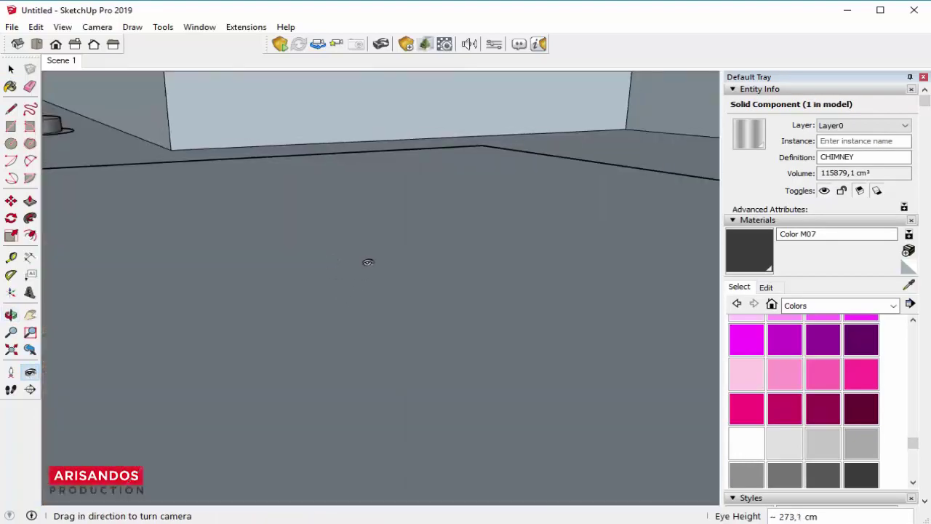
pyautogui.moveTo(368, 262); pyautogui.dragTo(113, 103)
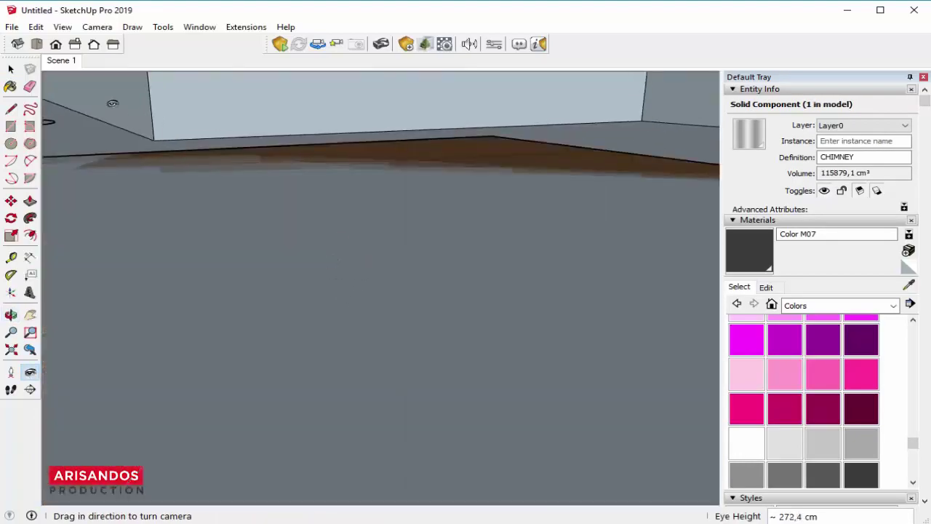
# Step: Restore the saved Scene 1 camera view of the sink corner and windows
pyautogui.click(68, 61)
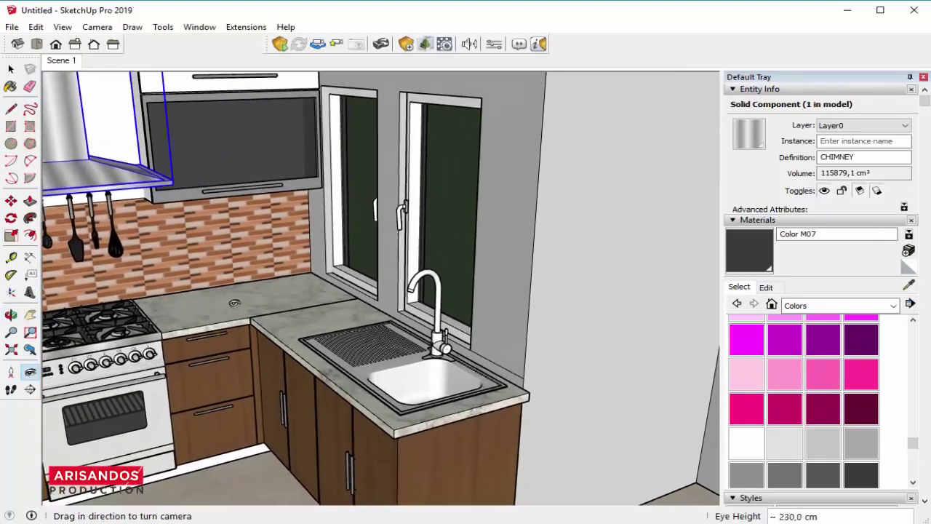